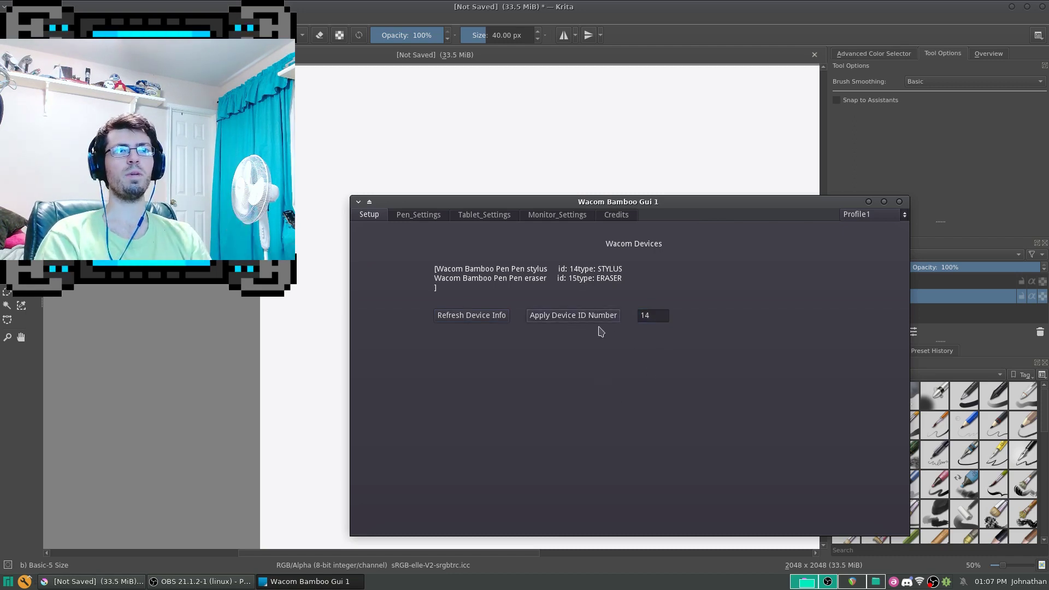
Switch Wacom Bamboo Gui to the Pen_Settings page showing pen button values 3 and 2.
click(420, 216)
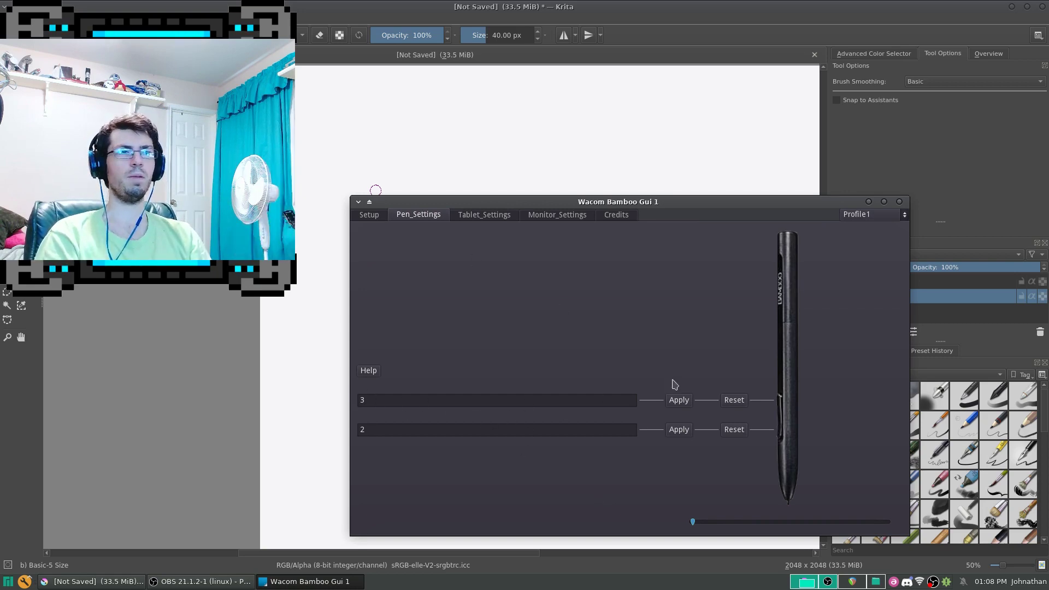
Read the Key Mod Examples help, then apply 3 as the first pen button value.
click(363, 401)
click(379, 425)
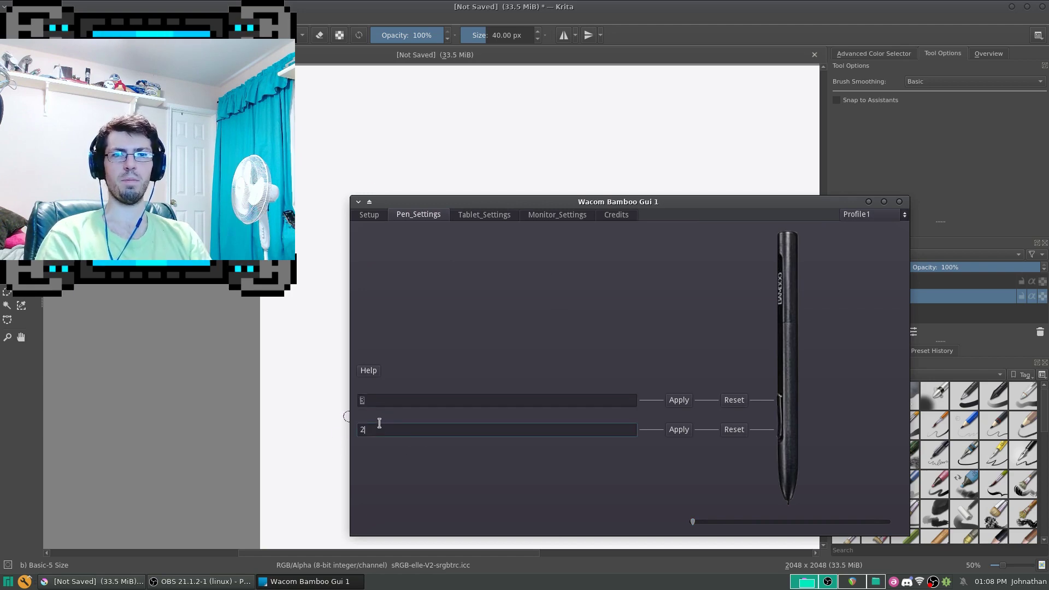
click(375, 372)
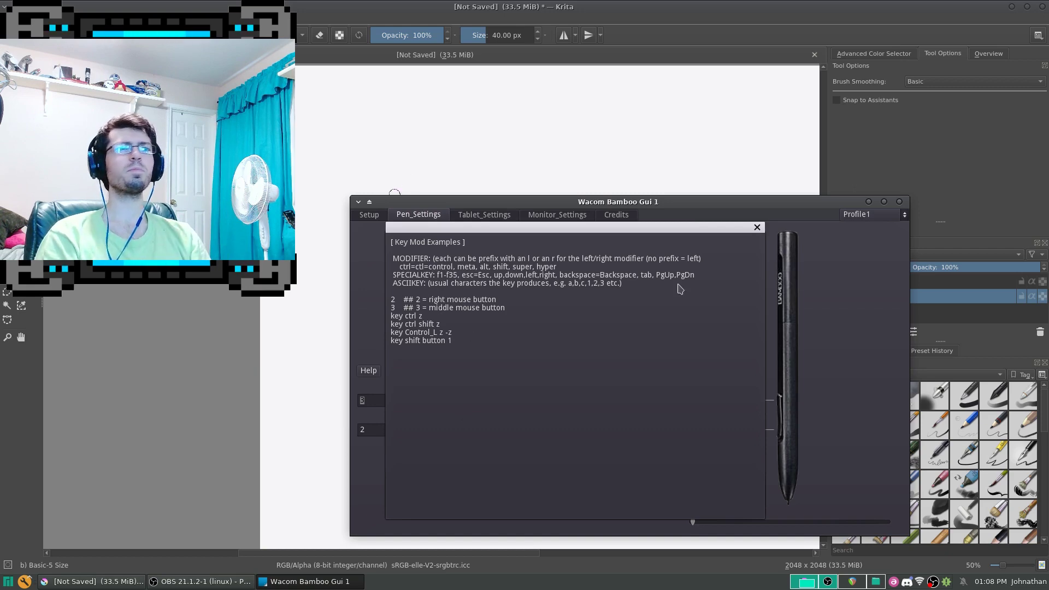
click(757, 230)
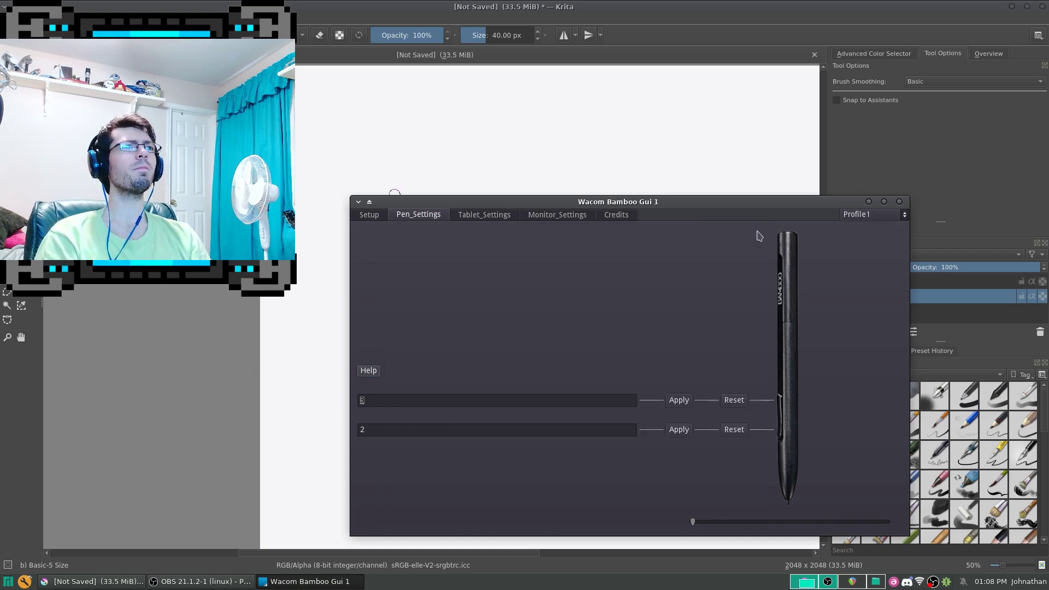
click(680, 403)
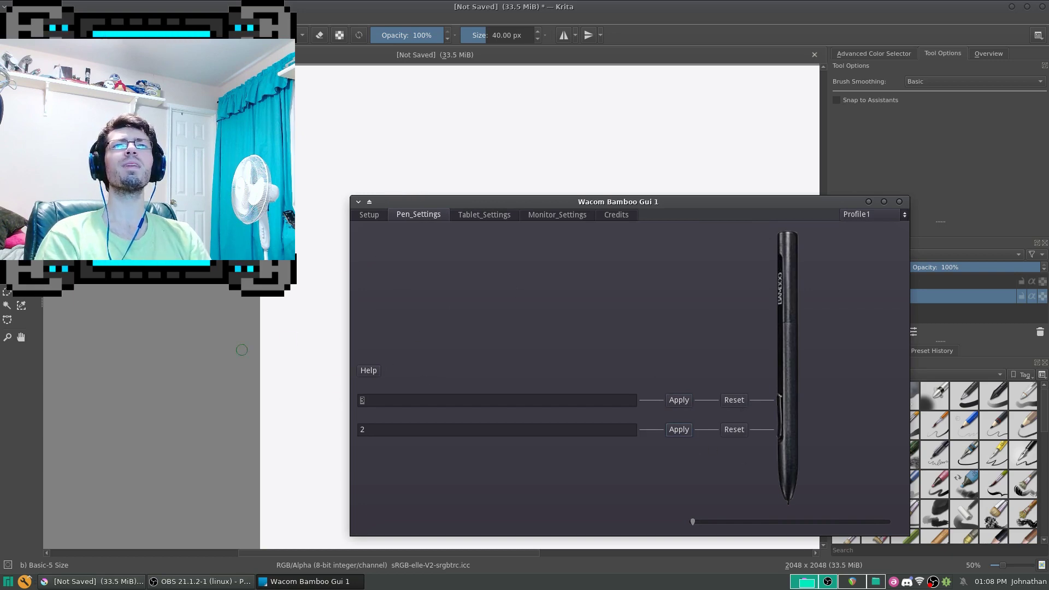
click(241, 349)
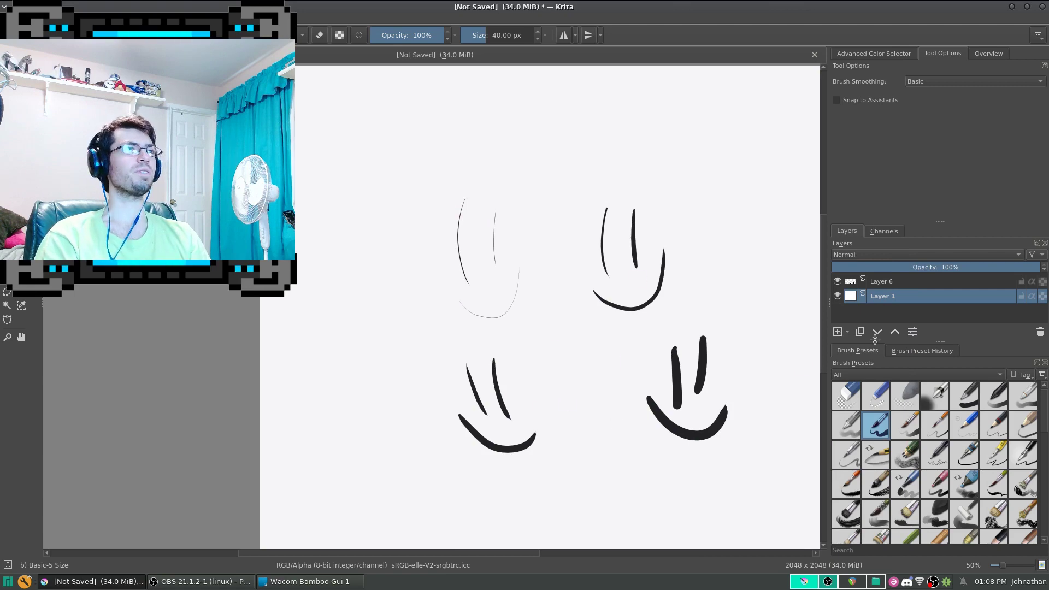
Add a new layer above Layer 6, hide Layer 6, and paint three thick wavy strokes.
click(850, 284)
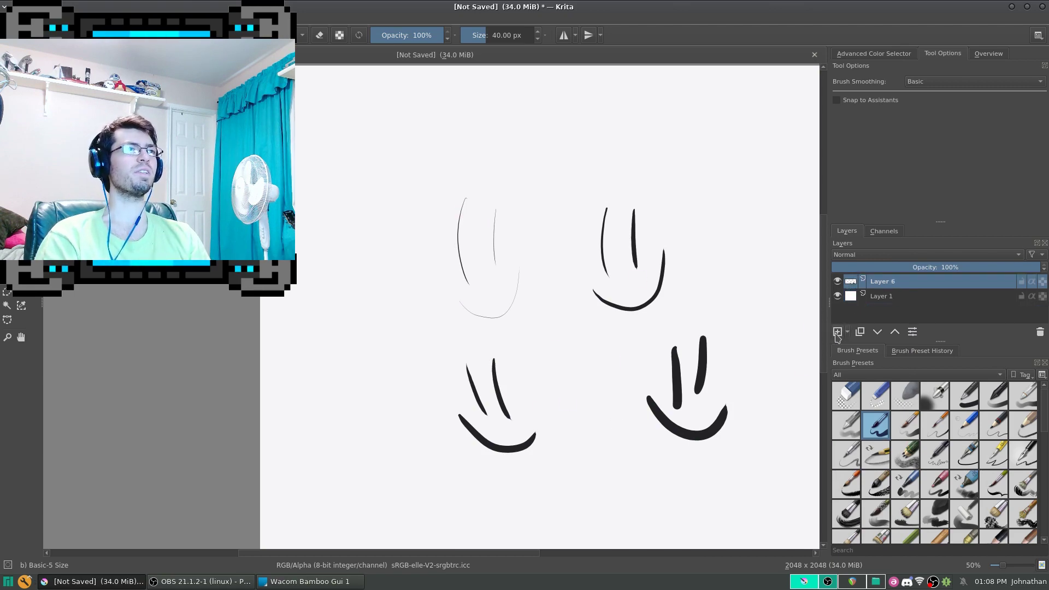
click(838, 333)
click(838, 296)
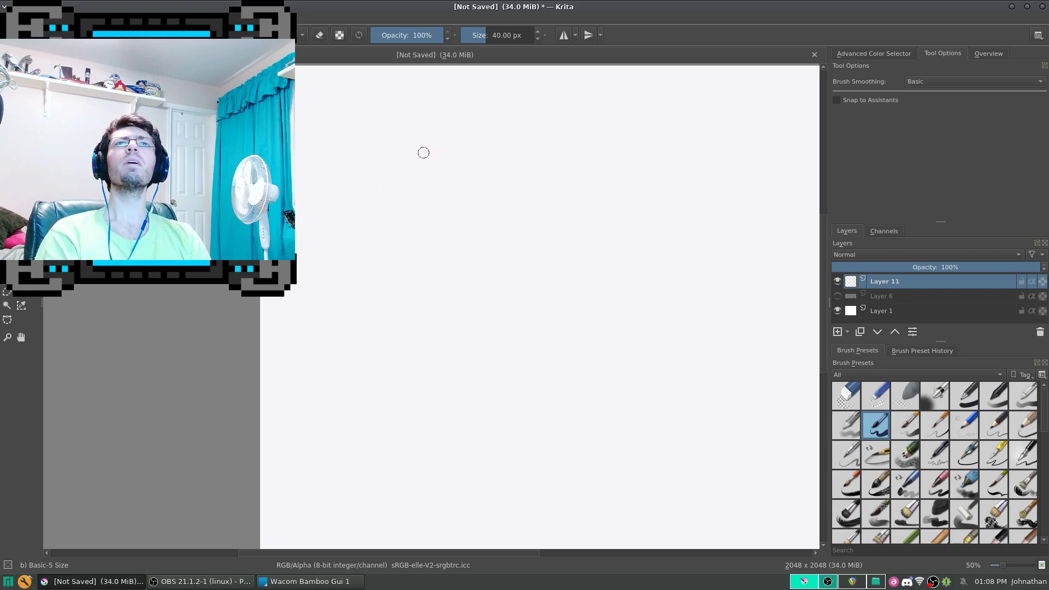
click(310, 581)
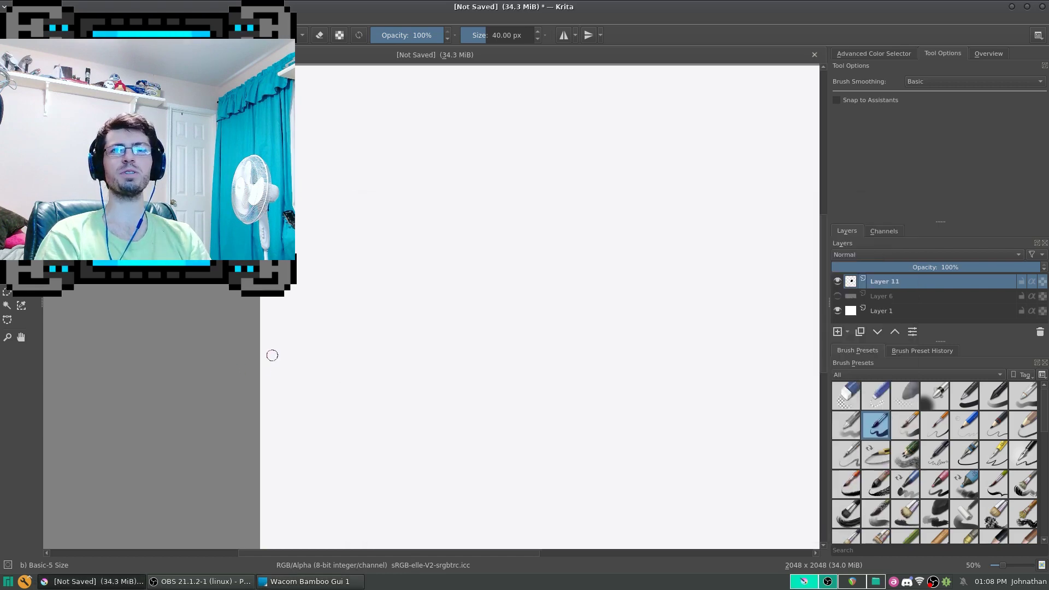
click(272, 353)
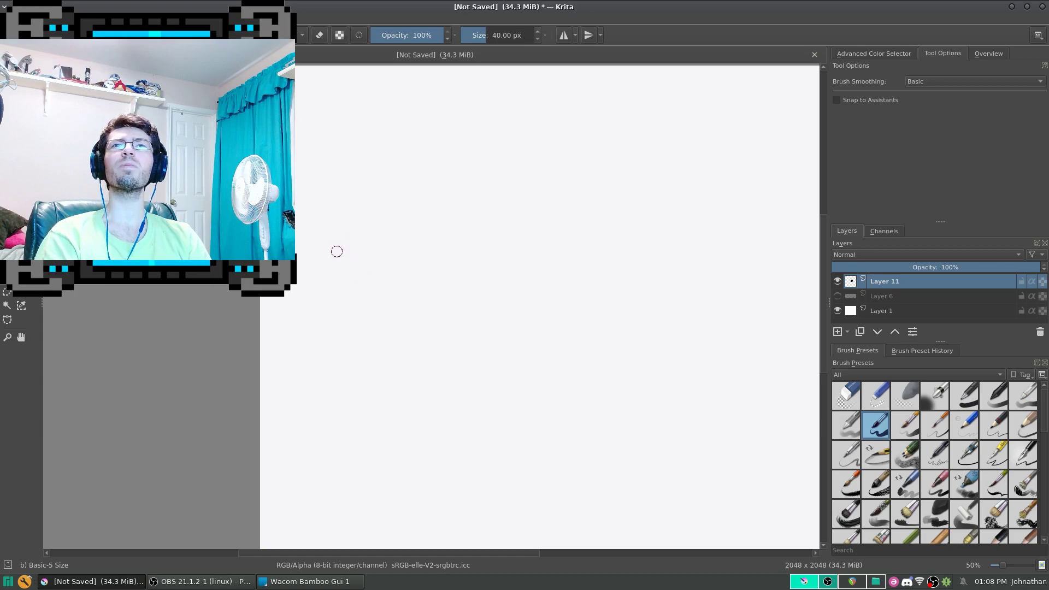
mouse_move(318, 273)
mouse_down()
mouse_move(328, 334)
mouse_move(358, 389)
mouse_move(372, 477)
mouse_up()
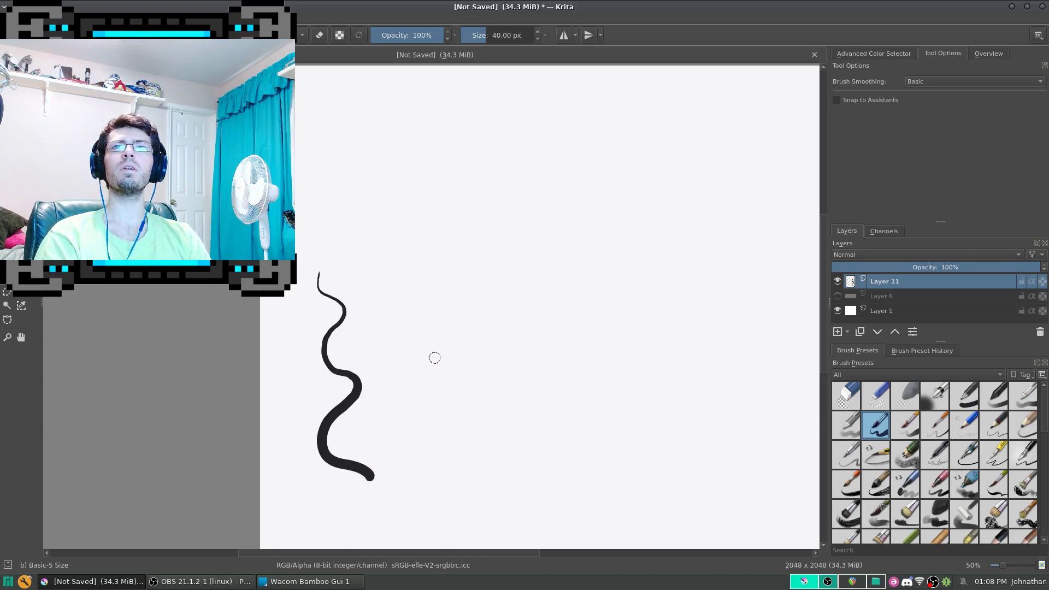
mouse_move(388, 266)
mouse_down()
mouse_move(415, 331)
mouse_move(422, 461)
mouse_up()
mouse_move(466, 256)
mouse_down()
mouse_move(444, 289)
mouse_move(455, 421)
mouse_up()
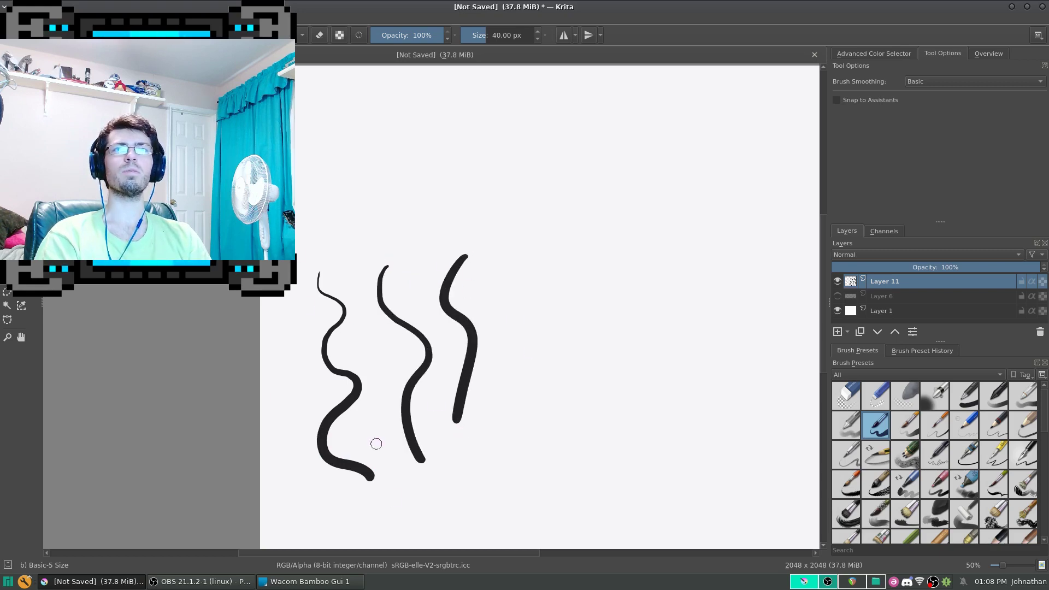
Raise the pen pressure slider to maximum and paint three pressure-tapered wavy strokes.
click(306, 582)
drag(693, 522, 886, 522)
click(284, 364)
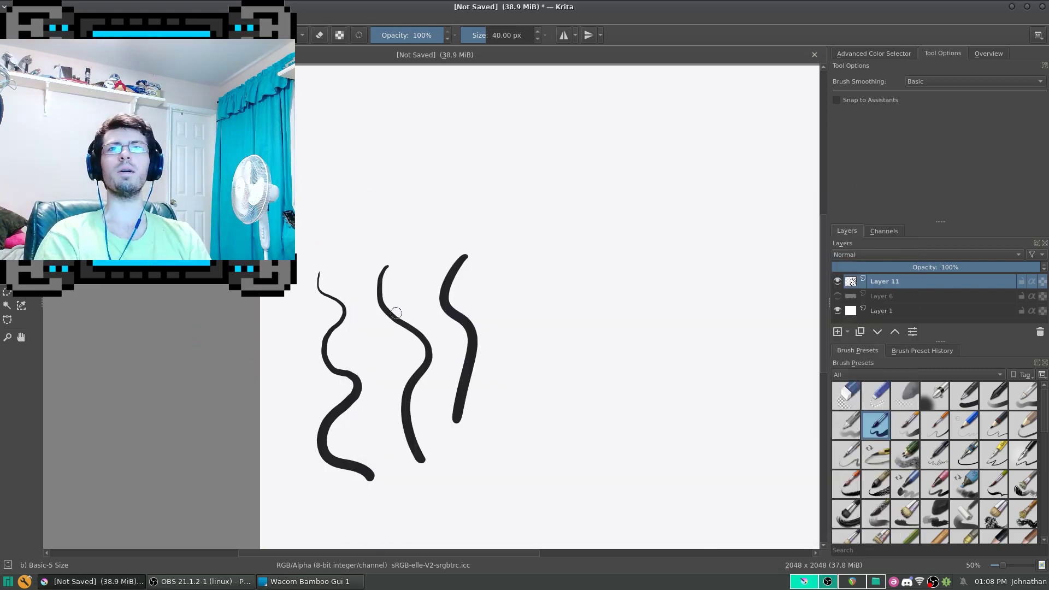
mouse_move(520, 256)
mouse_down()
mouse_move(543, 319)
mouse_move(538, 425)
mouse_move(493, 477)
mouse_up()
mouse_move(579, 234)
mouse_down()
mouse_move(594, 360)
mouse_move(575, 475)
mouse_up()
mouse_move(658, 224)
mouse_down()
mouse_move(671, 314)
mouse_move(662, 486)
mouse_up()
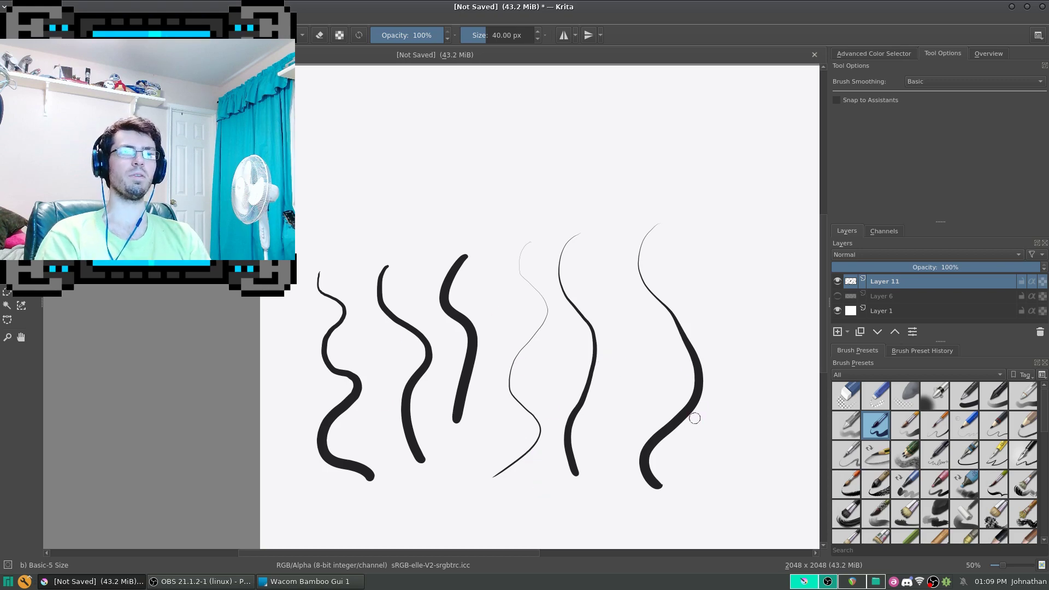
click(272, 583)
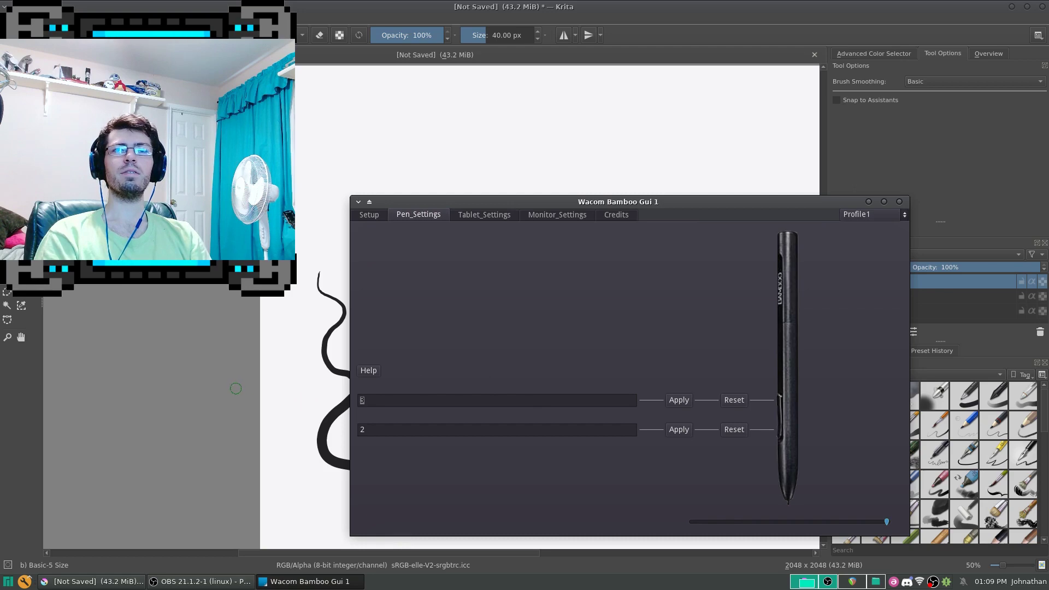
click(277, 386)
mouse_move(565, 372)
mouse_down()
mouse_move(492, 415)
mouse_move(604, 377)
mouse_move(532, 369)
mouse_move(557, 356)
mouse_move(553, 367)
mouse_move(504, 368)
mouse_up()
right_click(502, 367)
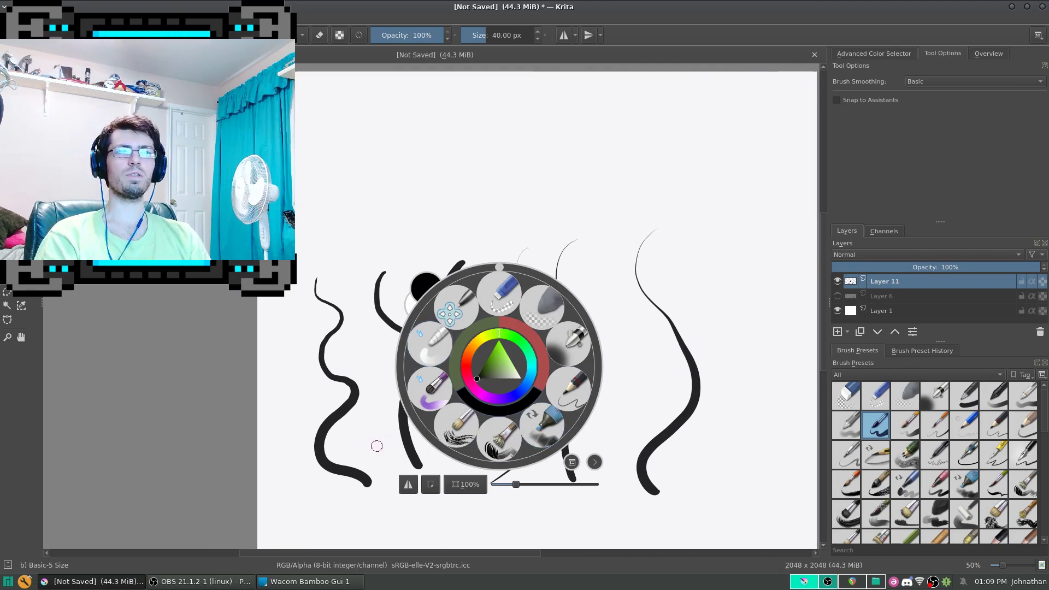
click(452, 508)
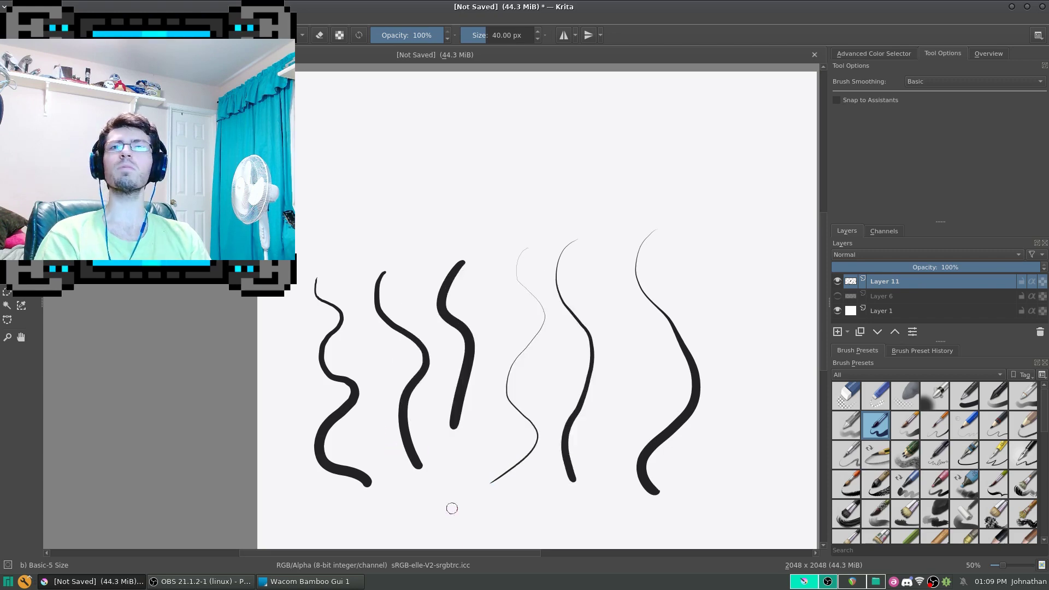
click(340, 580)
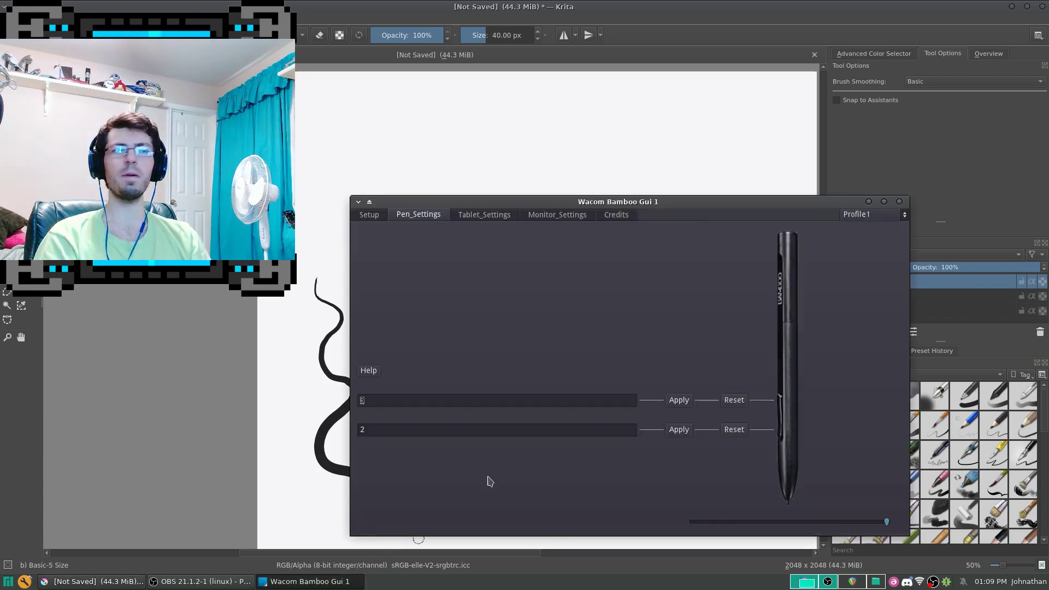
Set the first pen button to 'key ctrl z' and apply it.
click(379, 395)
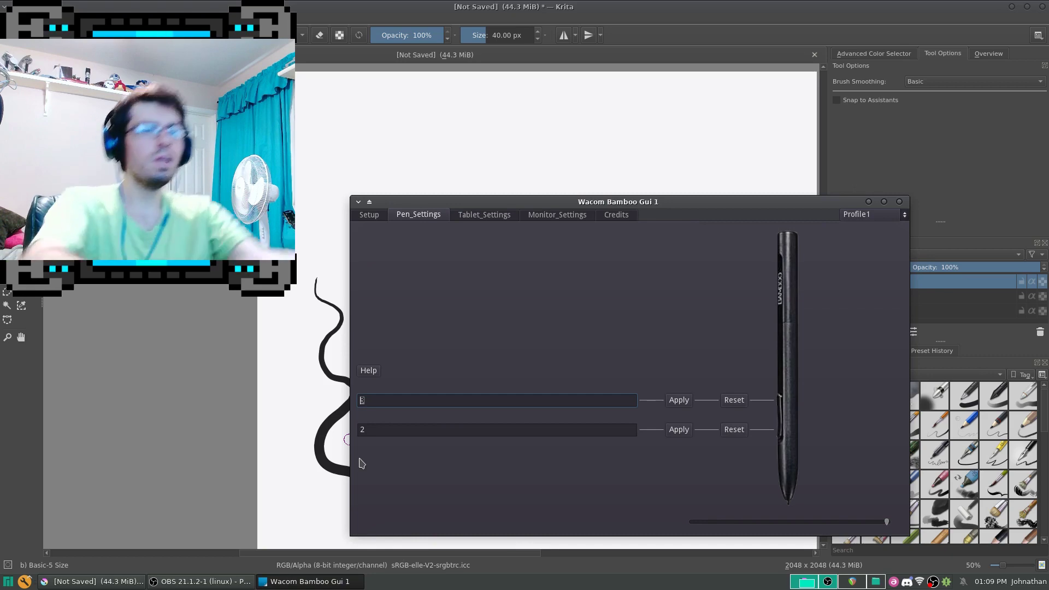
text(key ctrl )
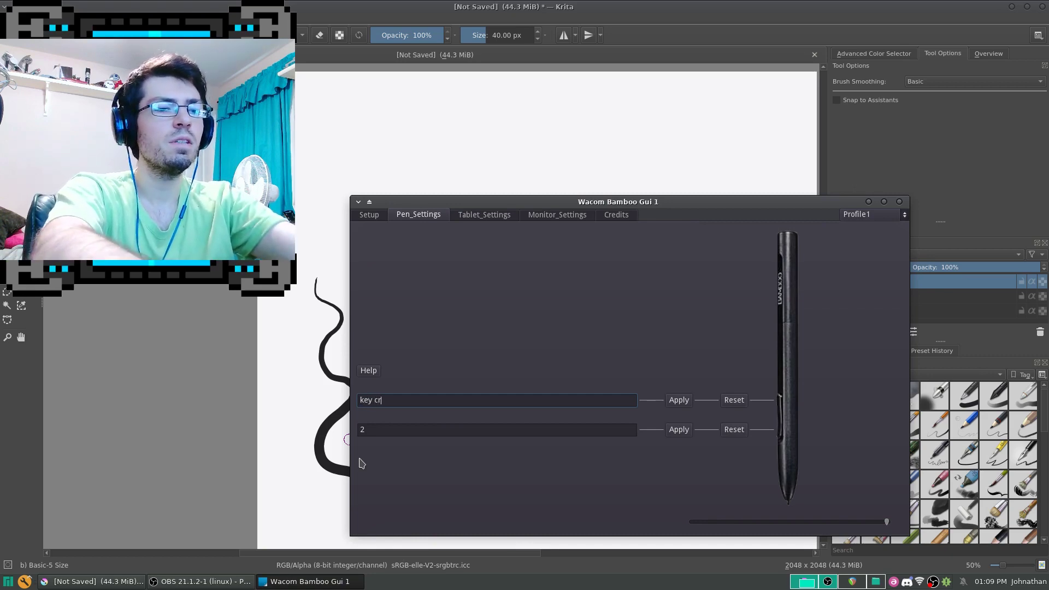
text(z)
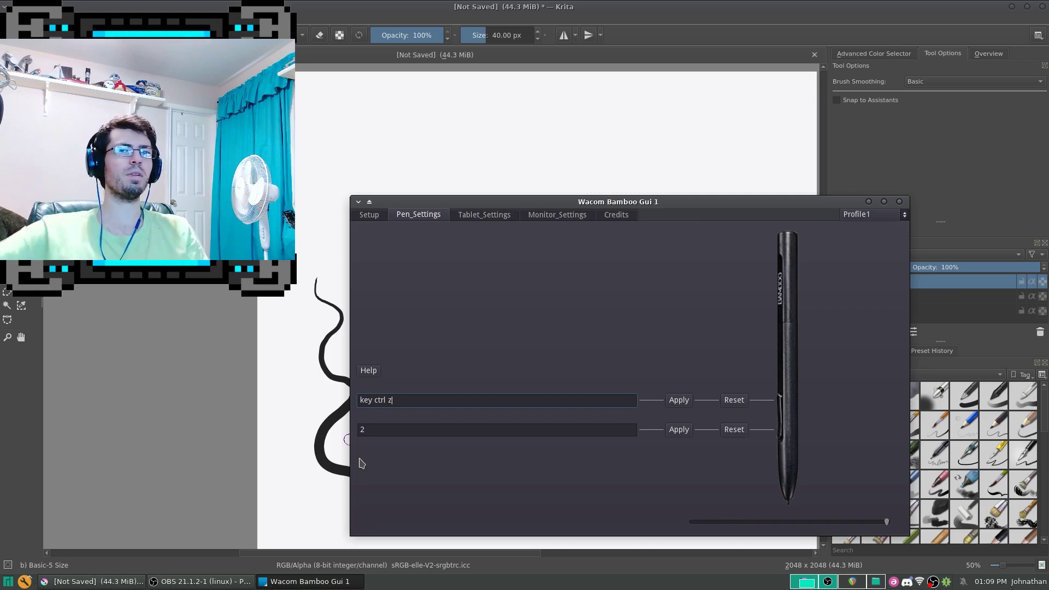
click(680, 400)
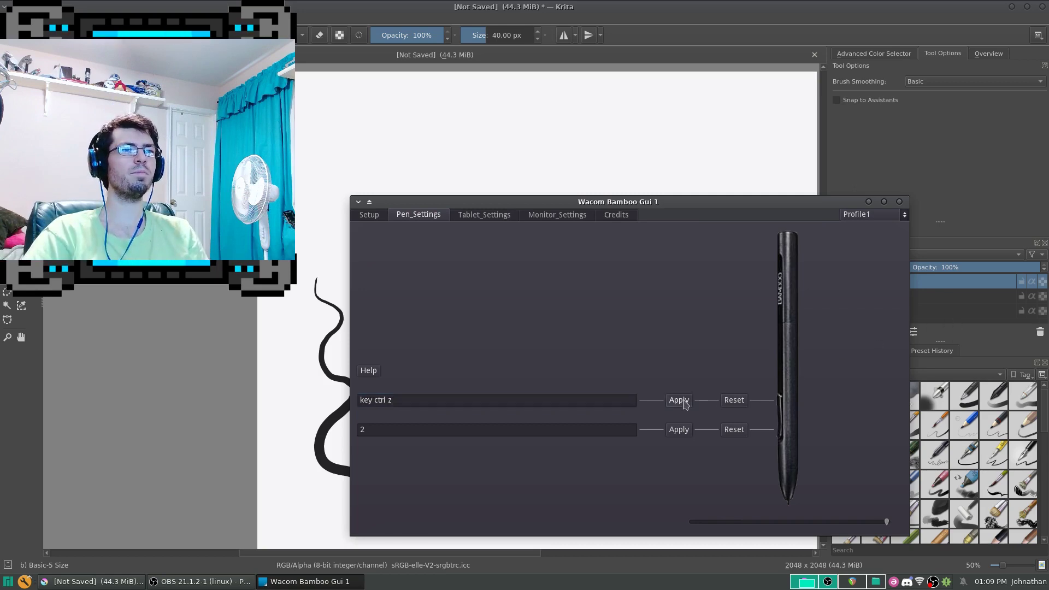
Draw a squiggle in Krita, then undo it and all earlier strokes until the canvas is empty.
click(93, 582)
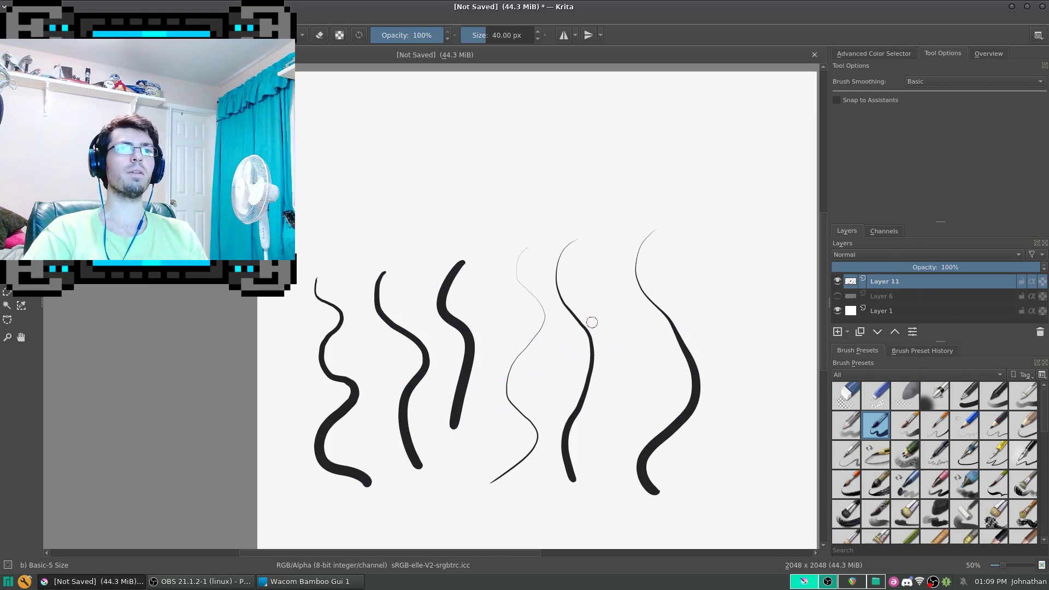
mouse_move(615, 162)
mouse_down()
mouse_move(693, 245)
mouse_move(720, 233)
mouse_up()
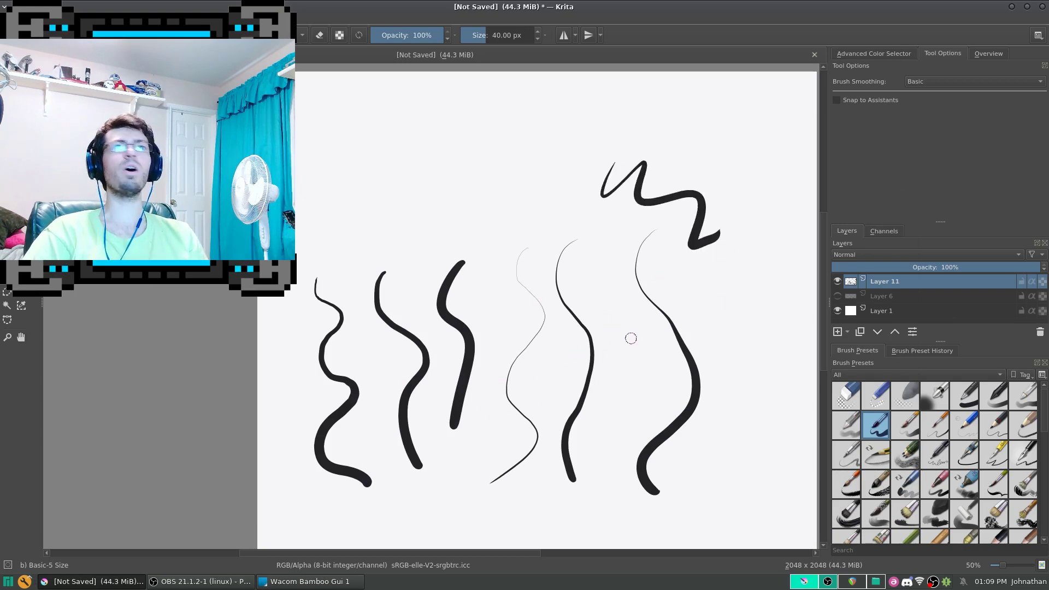
key(ctrl+z)
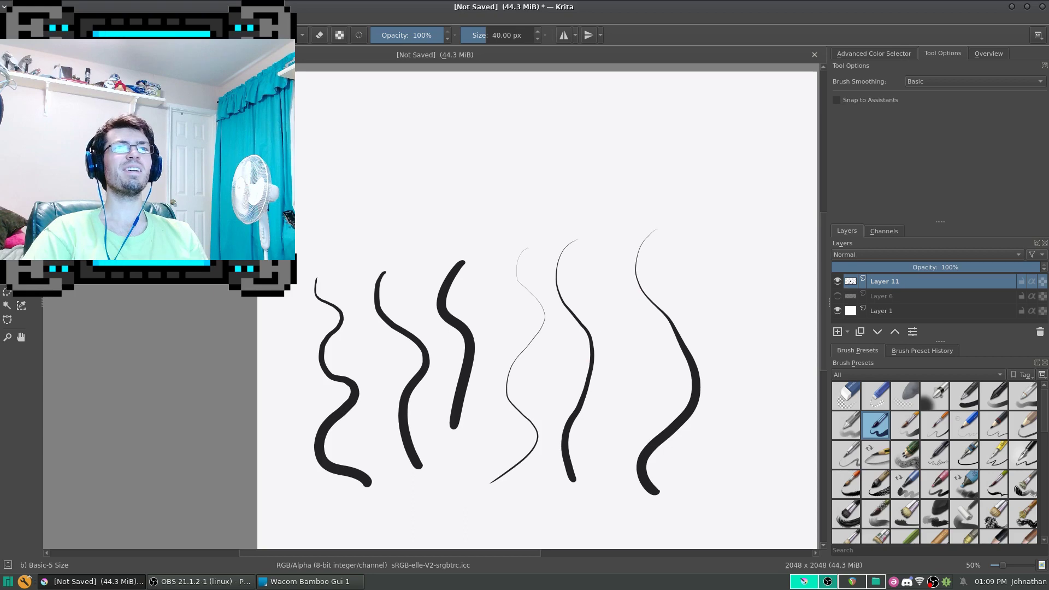
key(ctrl+z)
key(ctrl+z)
key(ctrl+z)
key(ctrl+z)
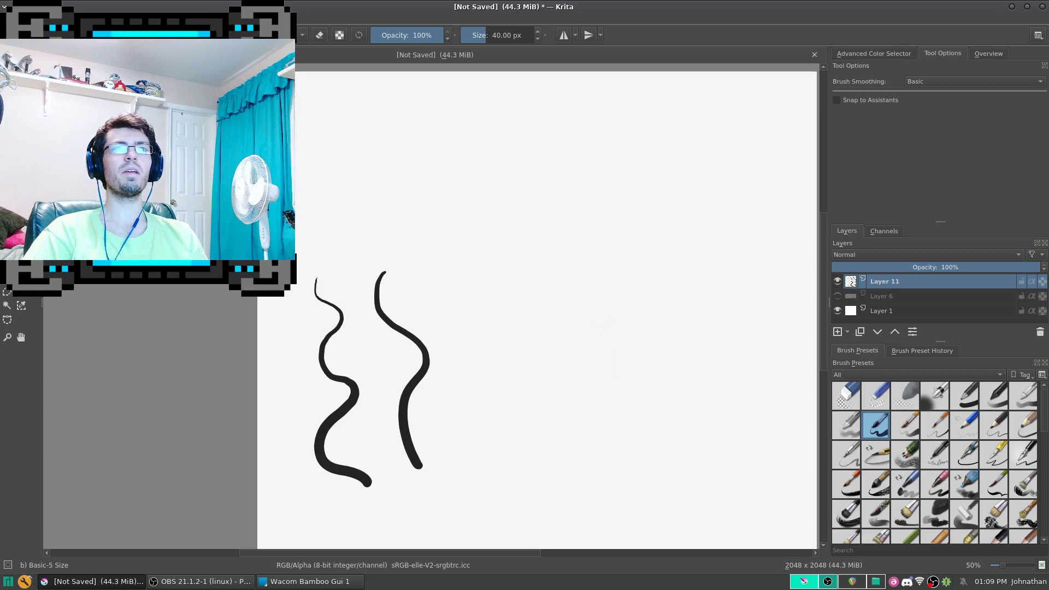
key(ctrl+z)
key(ctrl+z)
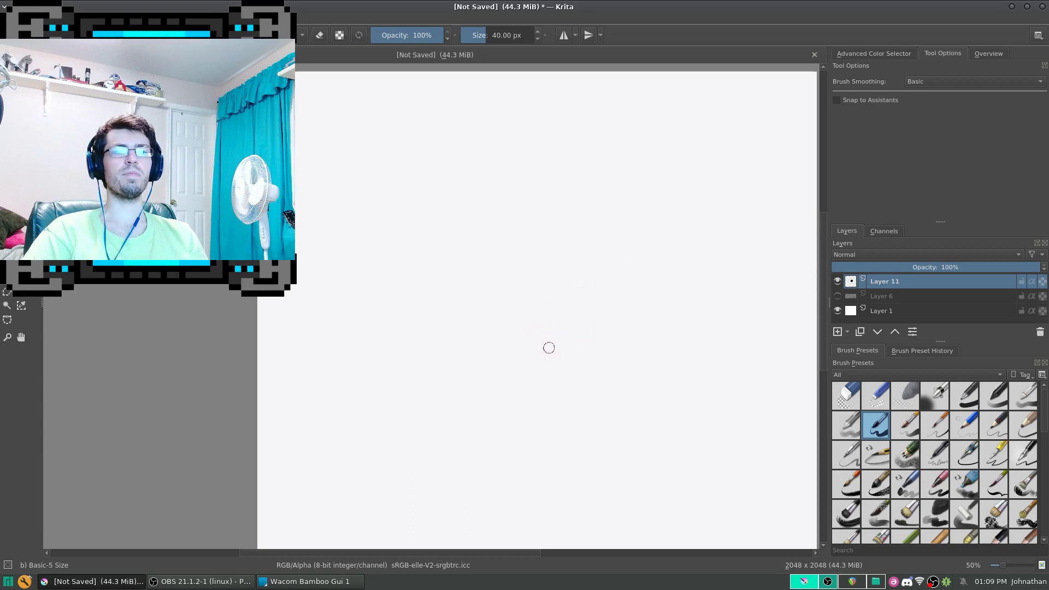
click(308, 581)
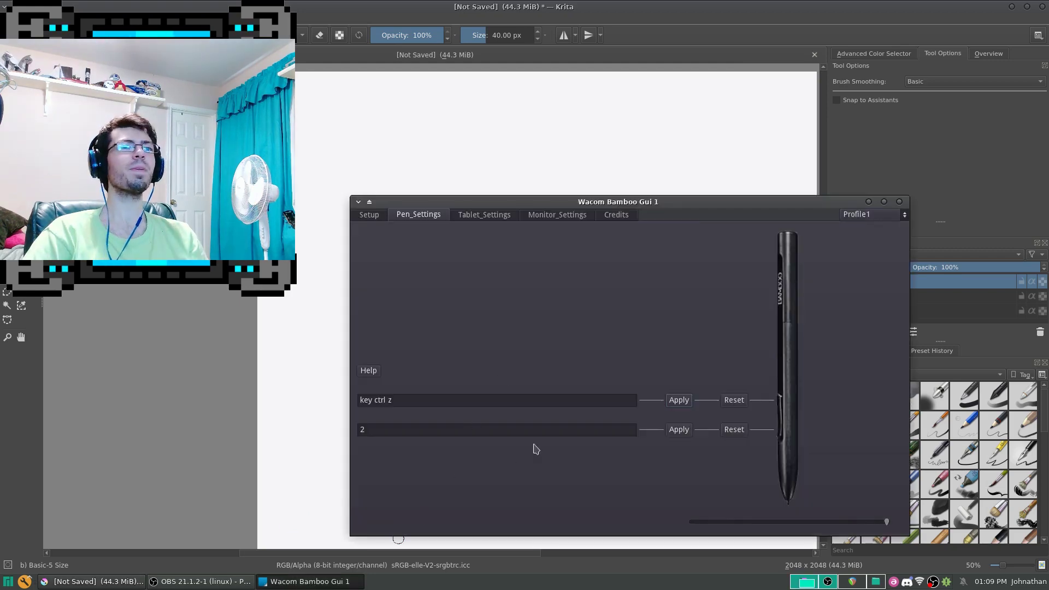
Reset the first pen button to 3, then toggle Pen Tracking Mode to Mouse and back to Pen.
click(734, 400)
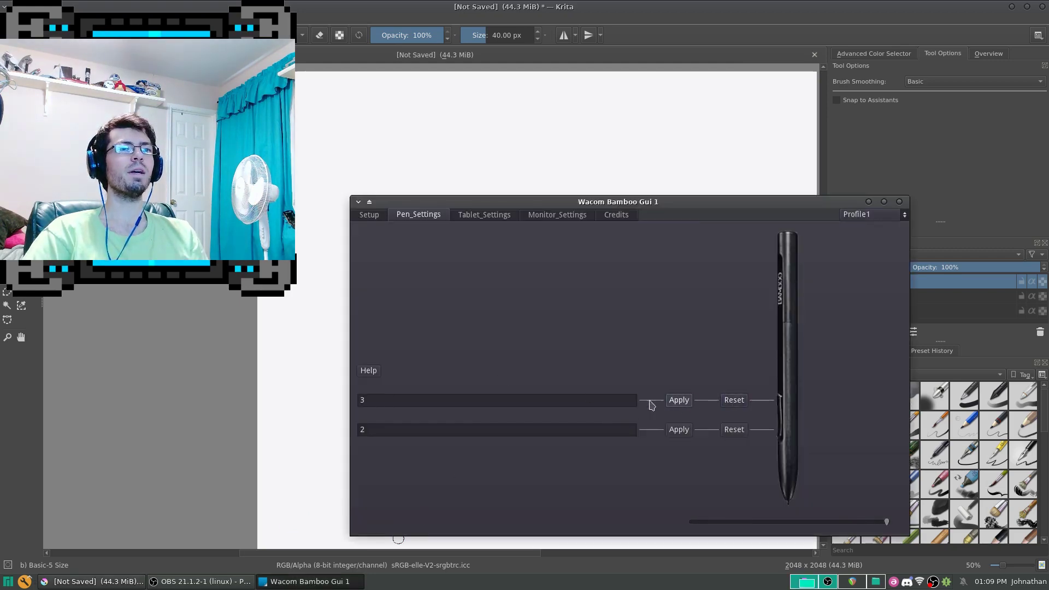
click(479, 217)
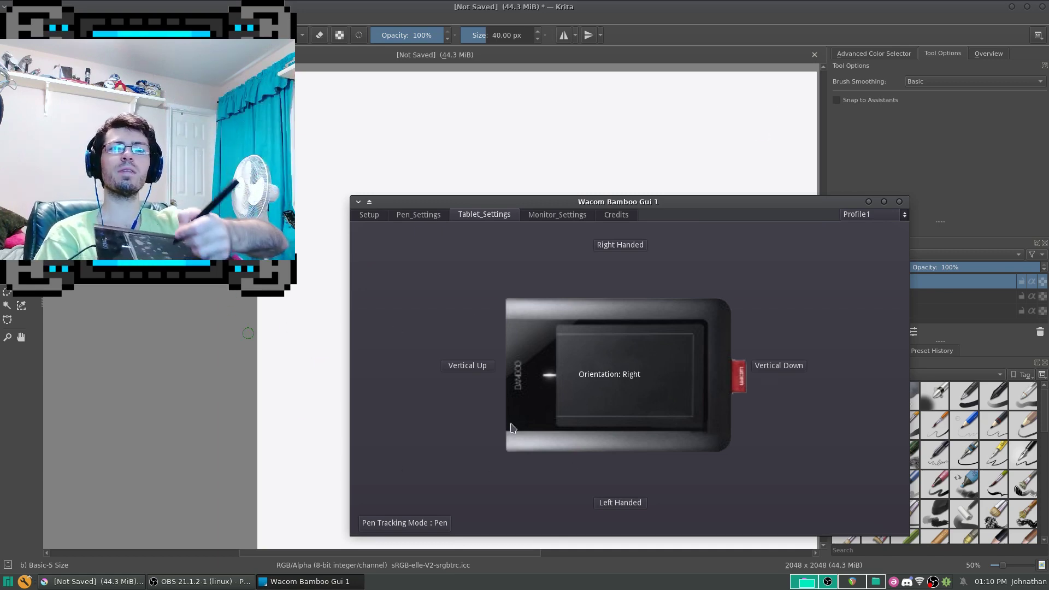
click(436, 522)
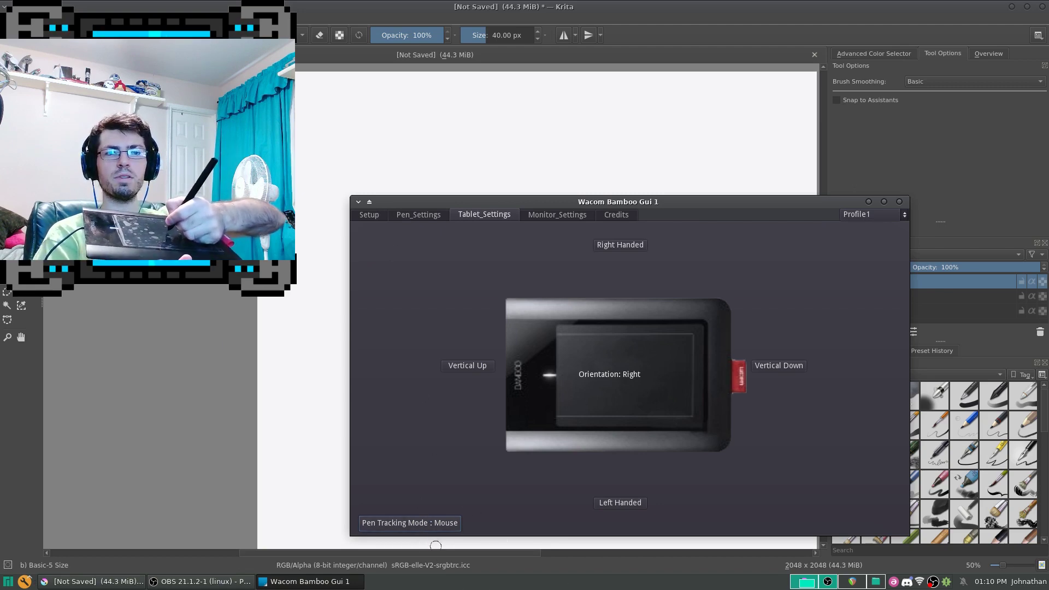
click(433, 528)
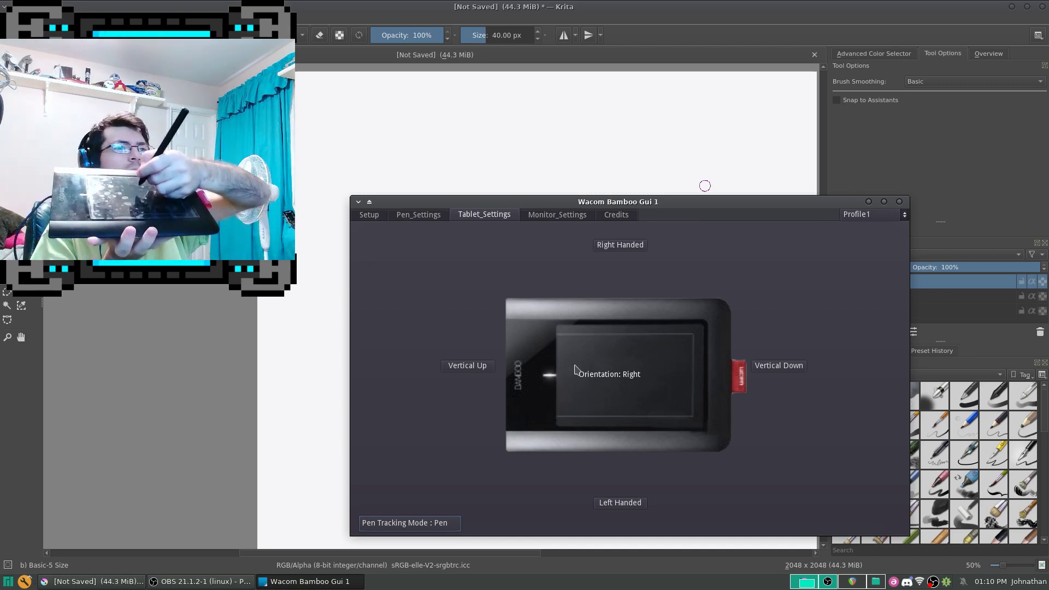
Cycle tablet orientation through Left, Vertical Up, Vertical Down, Left, back to Right, then view Monitor_Settings.
click(631, 505)
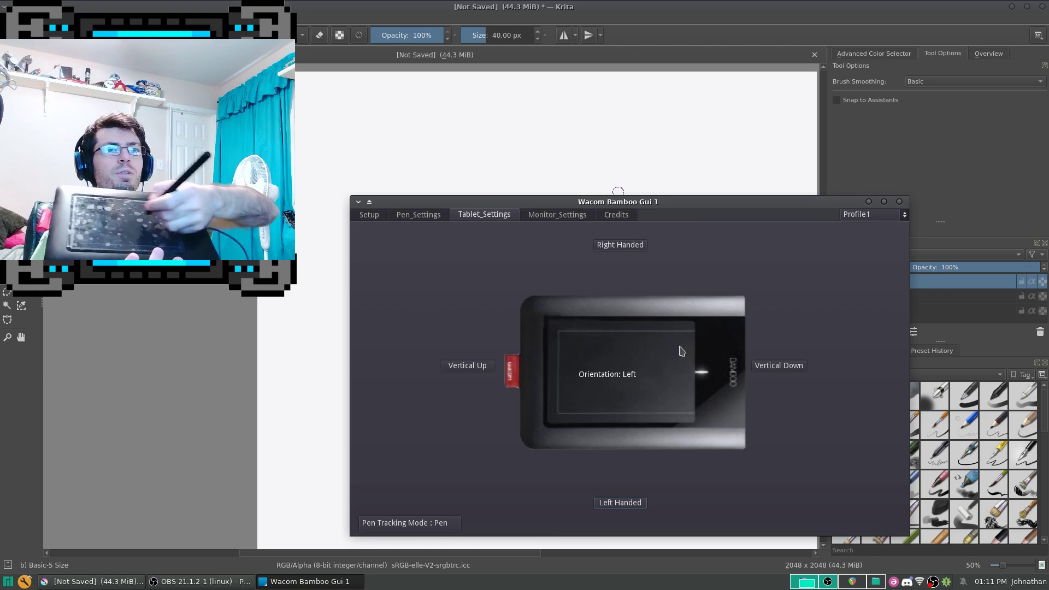
click(484, 366)
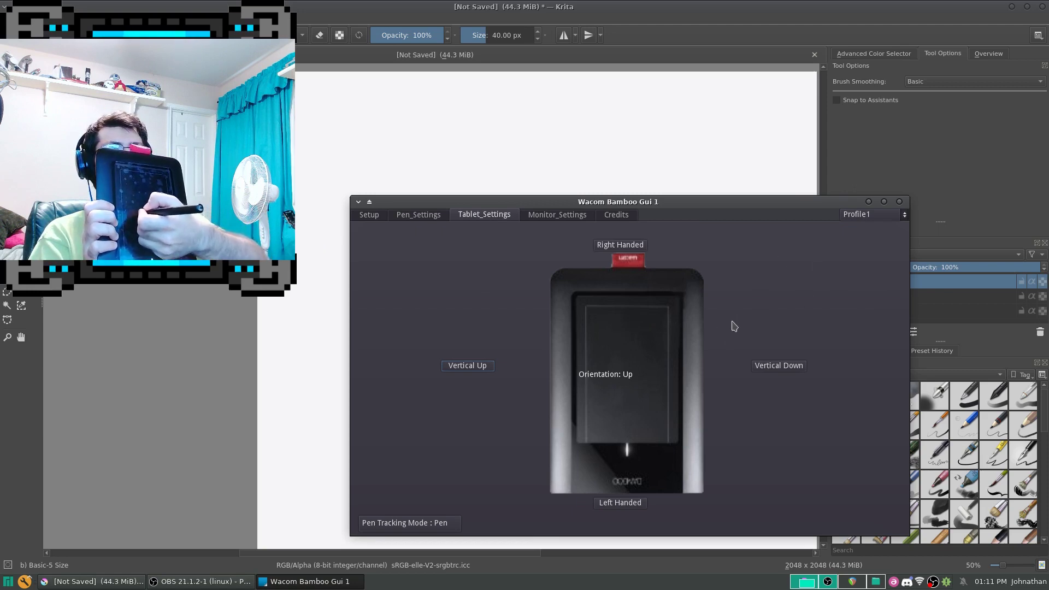
click(773, 372)
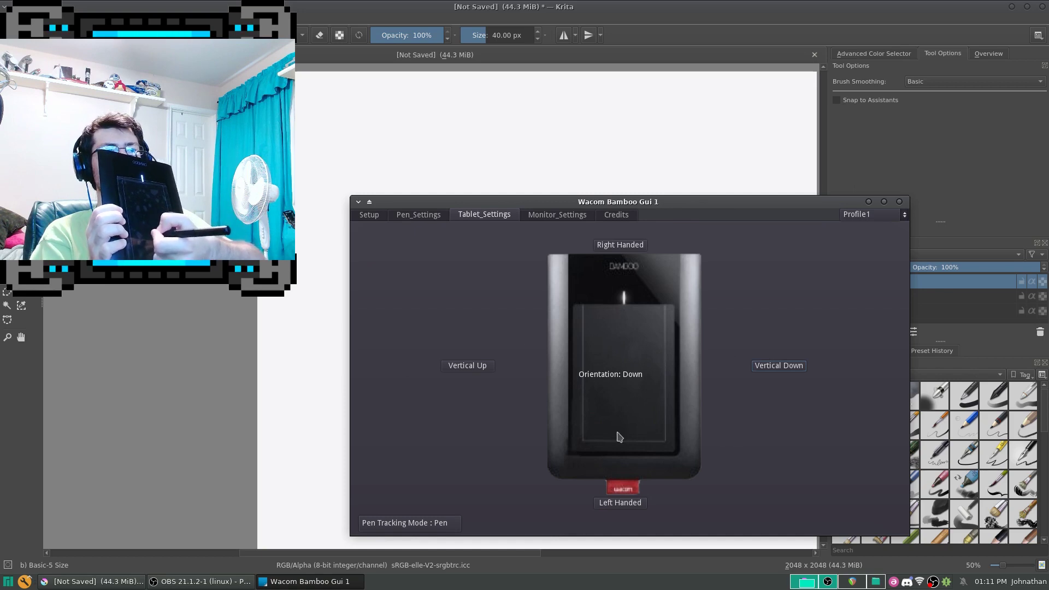
click(621, 504)
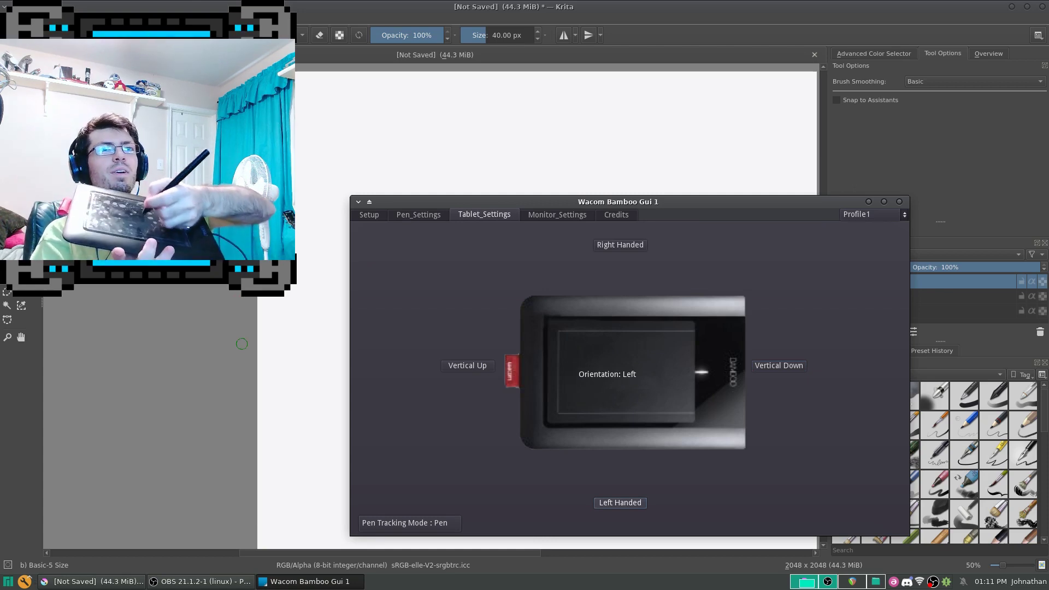
click(625, 251)
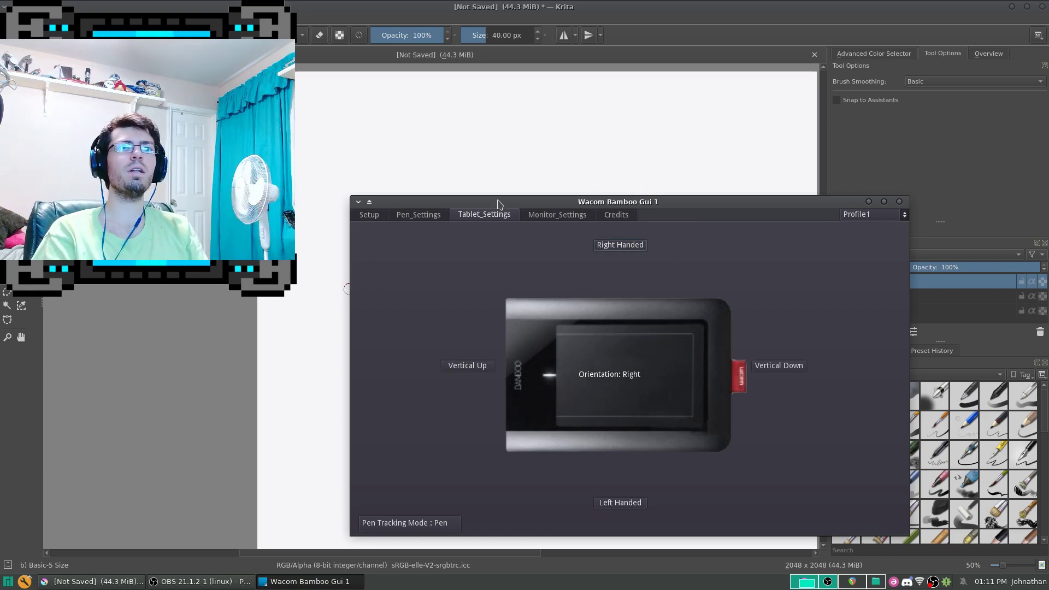
click(547, 216)
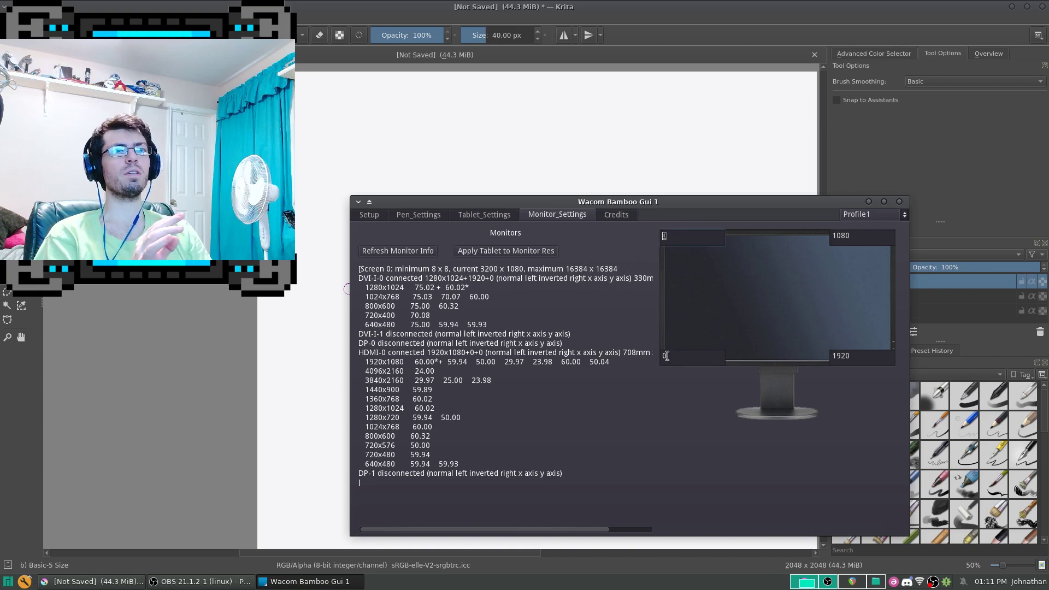
click(851, 238)
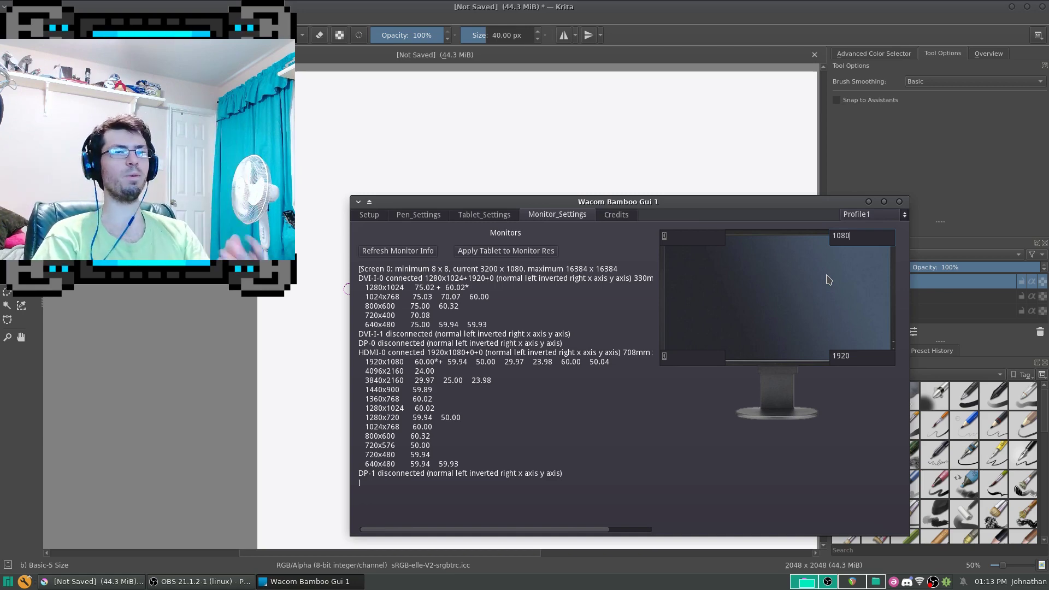
click(397, 255)
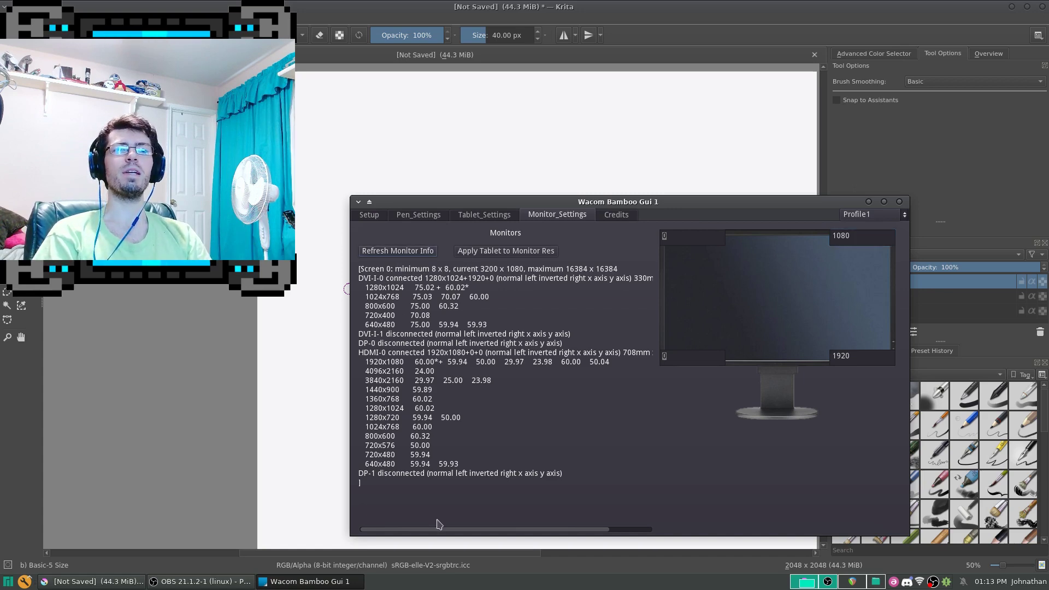
drag(442, 531, 382, 499)
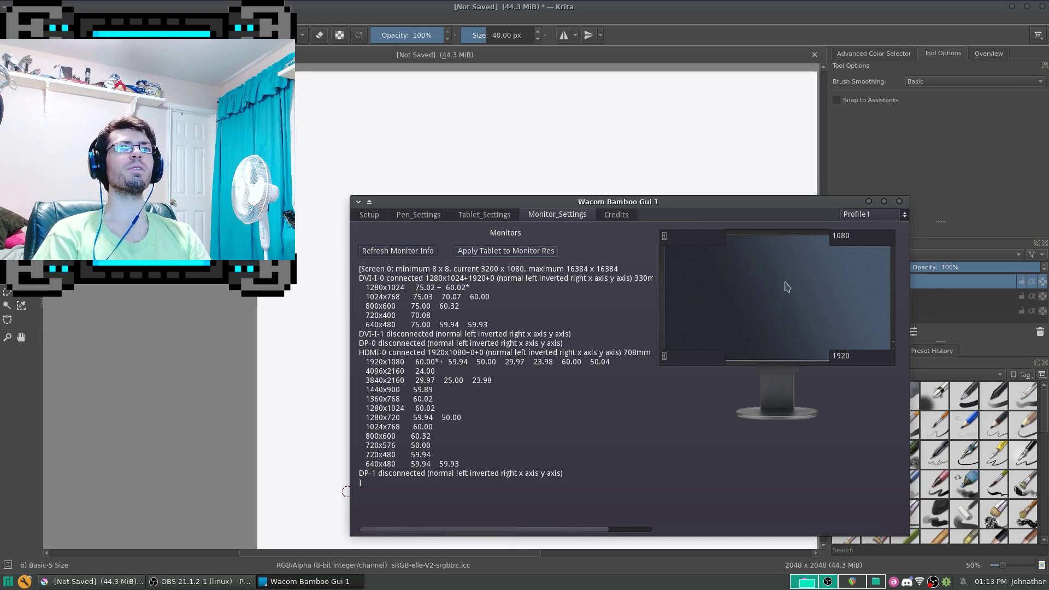
click(616, 217)
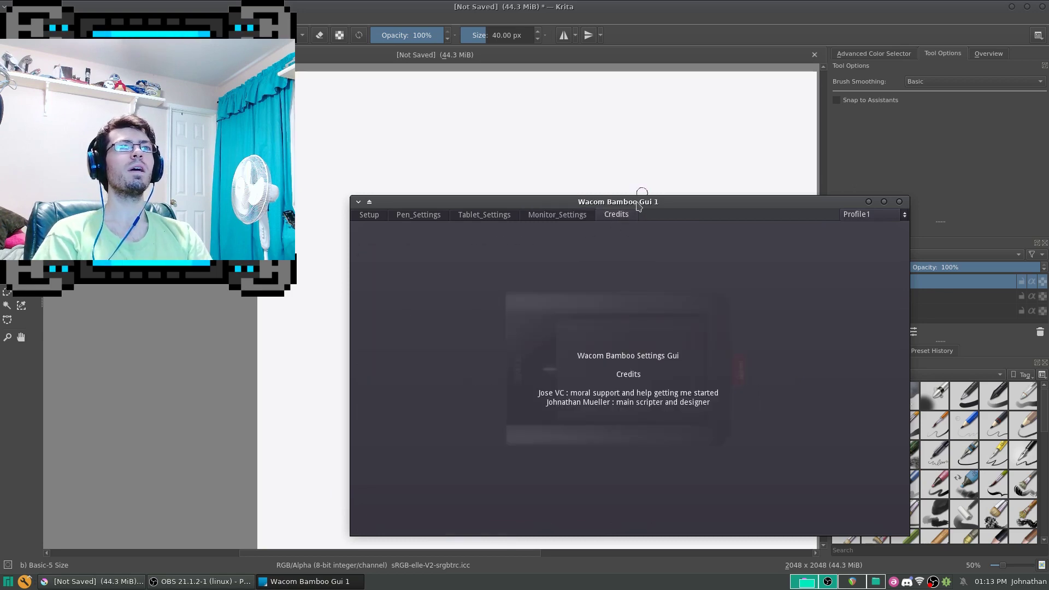
Move the settings window up and left over Krita and open the profile list.
drag(632, 199, 594, 168)
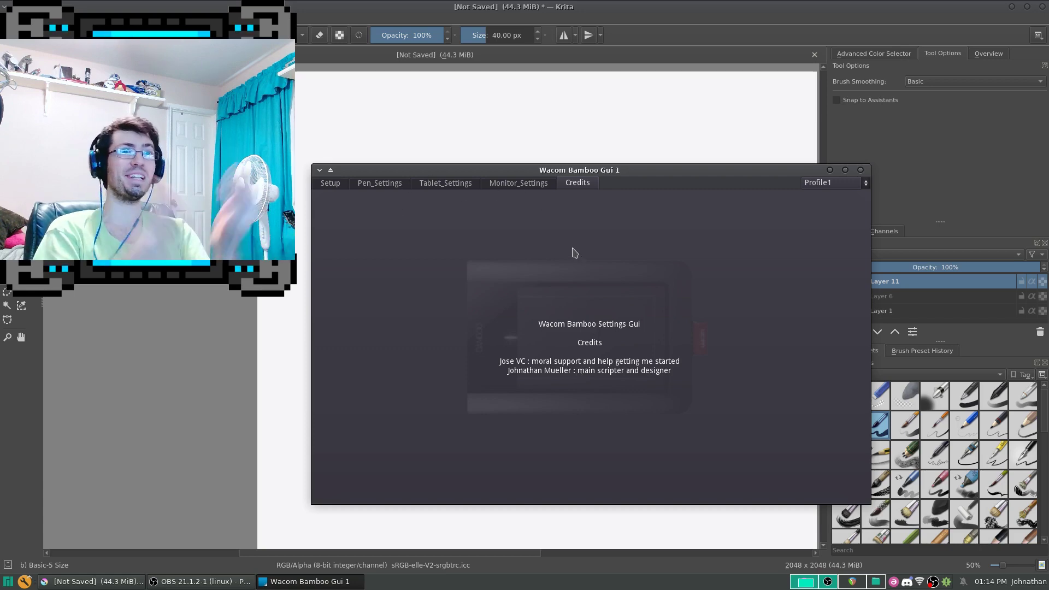
click(828, 189)
Try Profile2 on Pen_Settings, then return to Profile1 and push the pen slider further right.
click(824, 208)
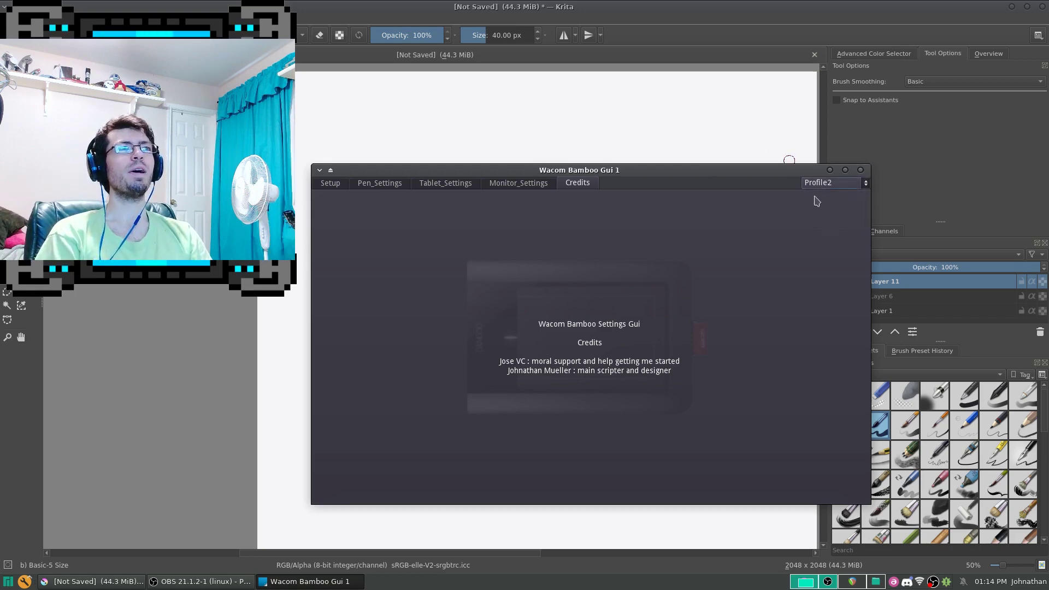
click(387, 186)
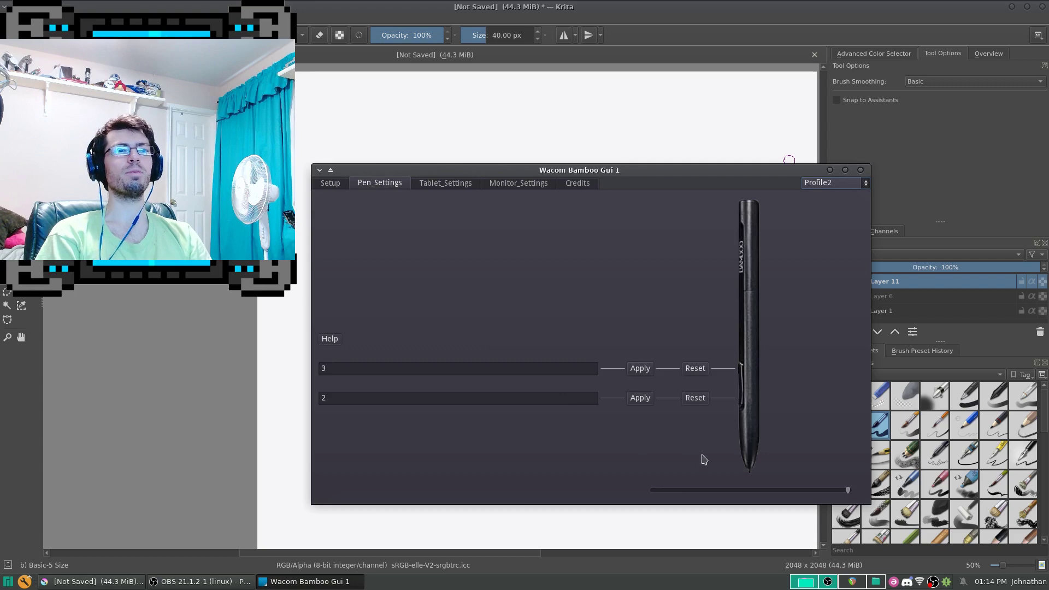
drag(680, 495, 698, 491)
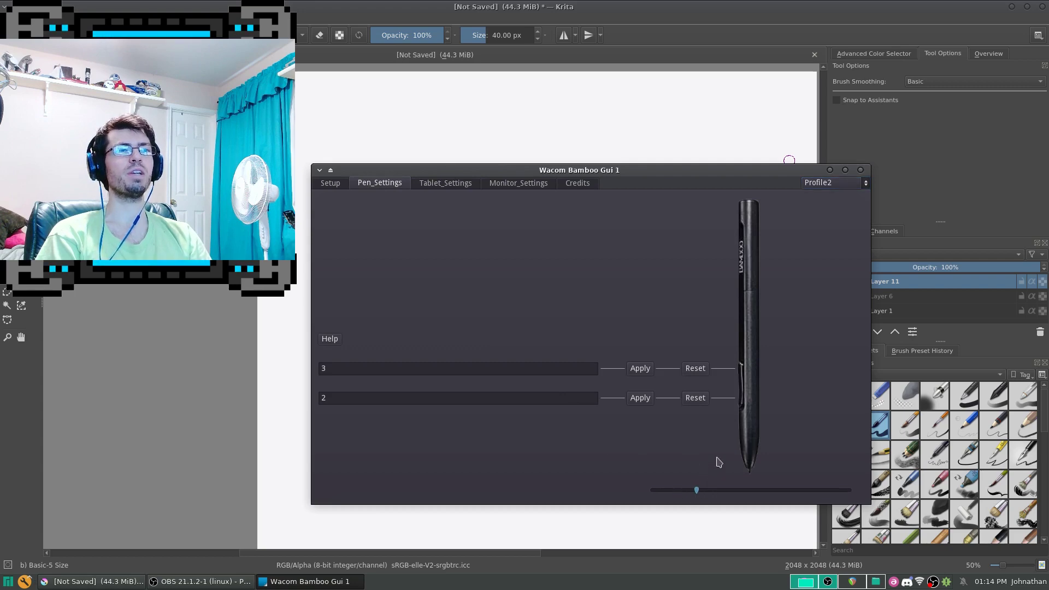
click(827, 183)
click(824, 201)
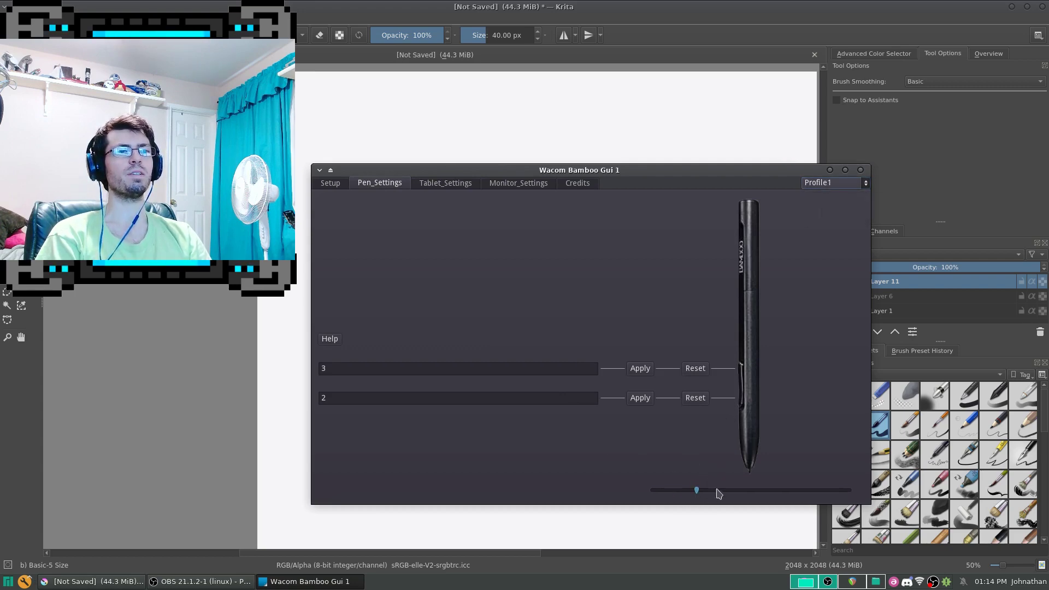
click(804, 490)
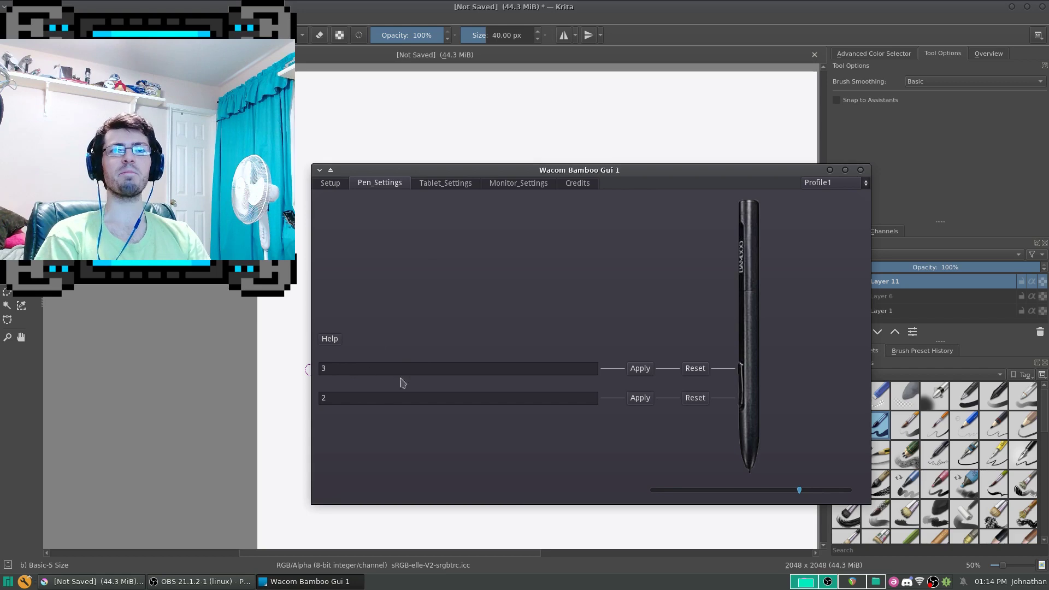
click(331, 182)
Flip between the Pen_Settings, Tablet_Settings and Monitor_Settings pages to review each.
click(398, 185)
click(451, 186)
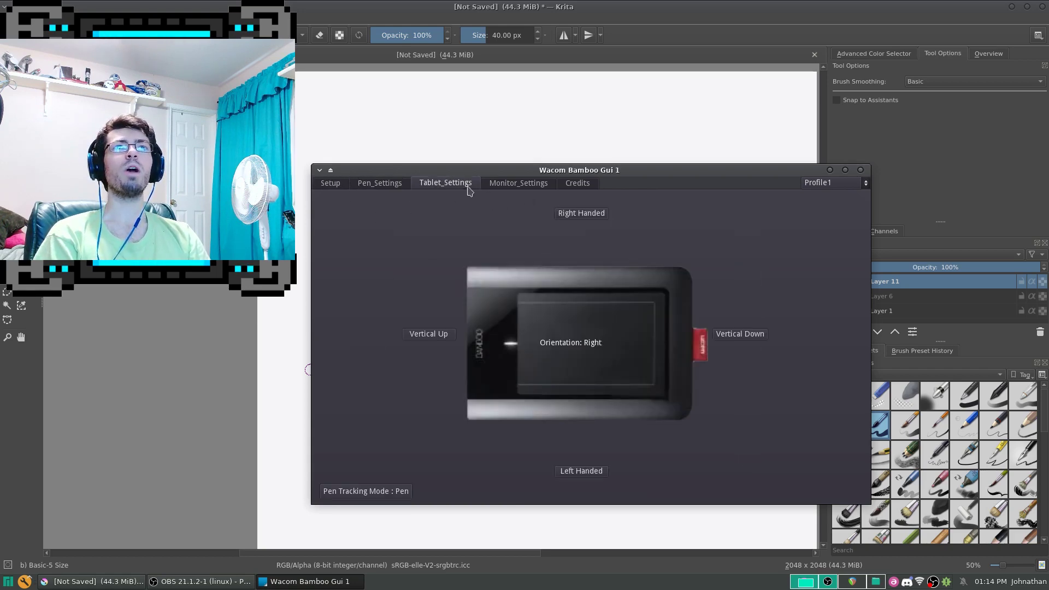
click(509, 187)
click(447, 183)
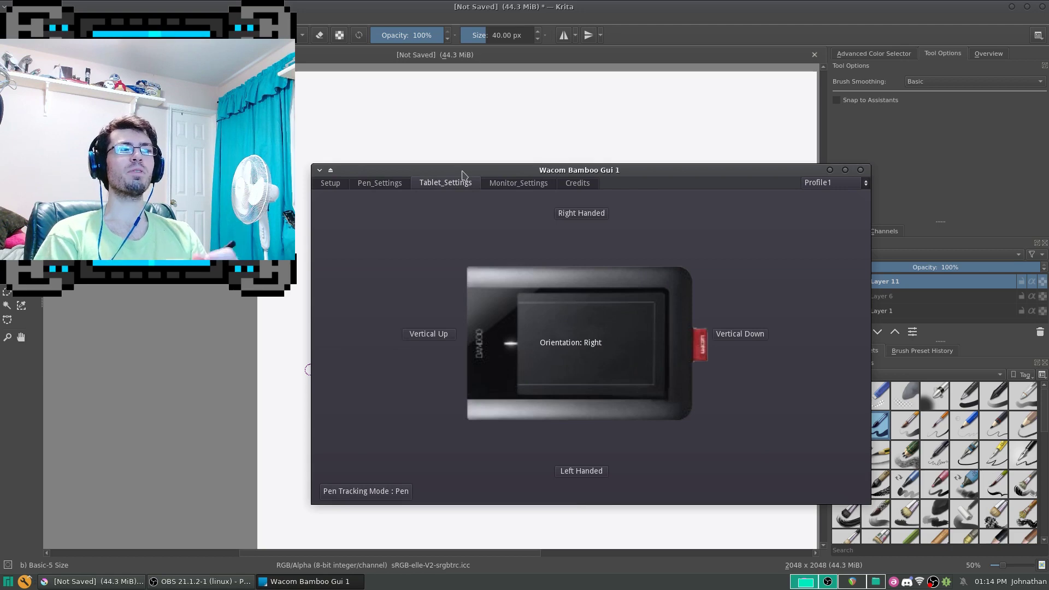
click(517, 182)
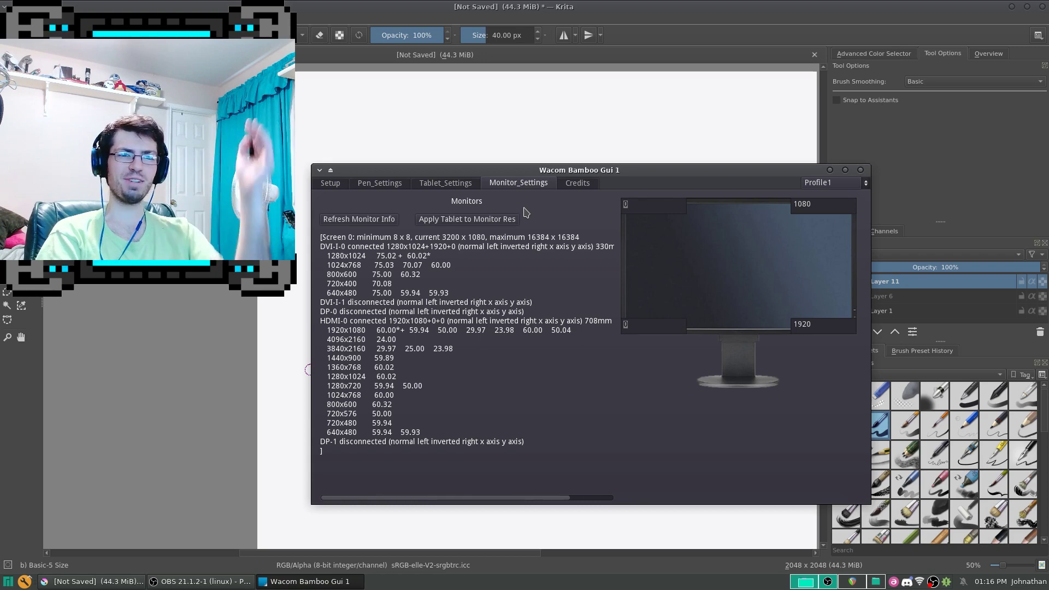
View the Setup page, move the window lower, and reopen Pen_Settings.
click(330, 184)
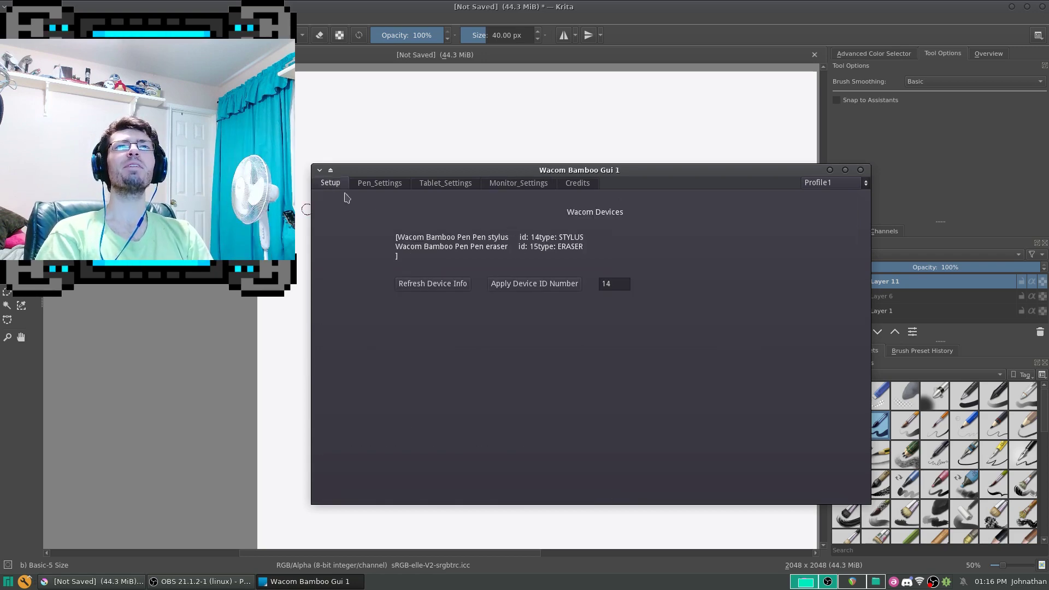
drag(501, 168, 500, 200)
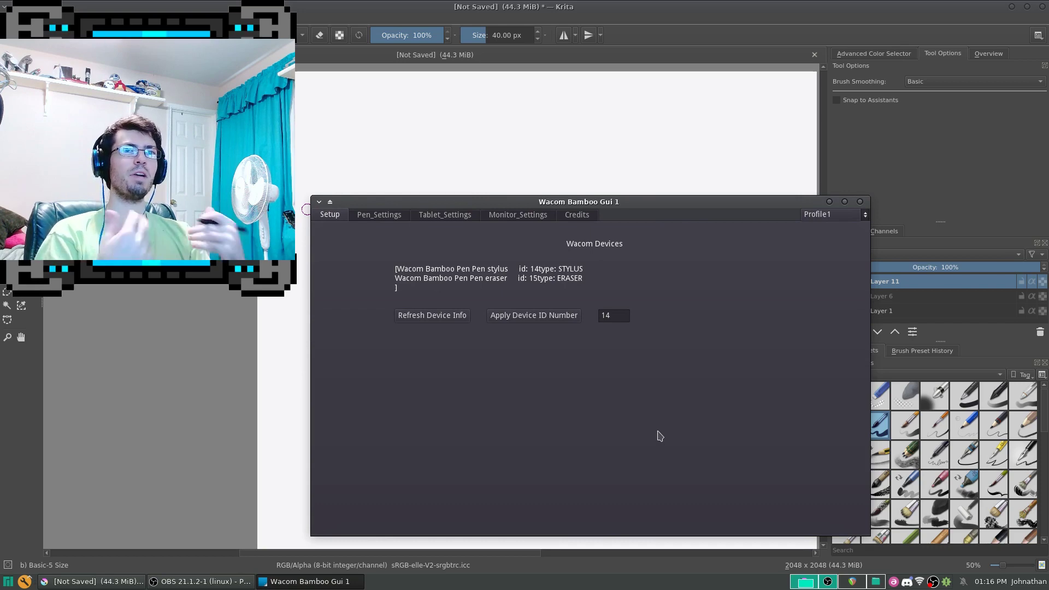
click(376, 219)
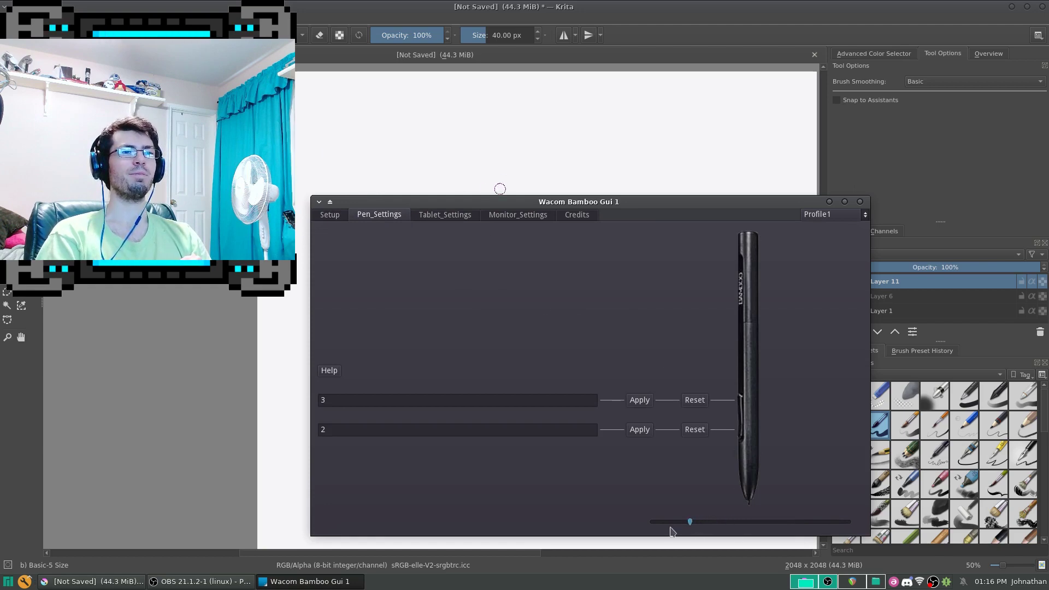
Draw two test strokes in Krita, then return and push the pen slider near maximum.
key(alt+Tab)
mouse_move(336, 259)
mouse_down()
mouse_move(366, 315)
mouse_move(574, 394)
mouse_up()
mouse_move(535, 240)
mouse_down()
mouse_move(604, 303)
mouse_move(634, 365)
mouse_up()
click(343, 581)
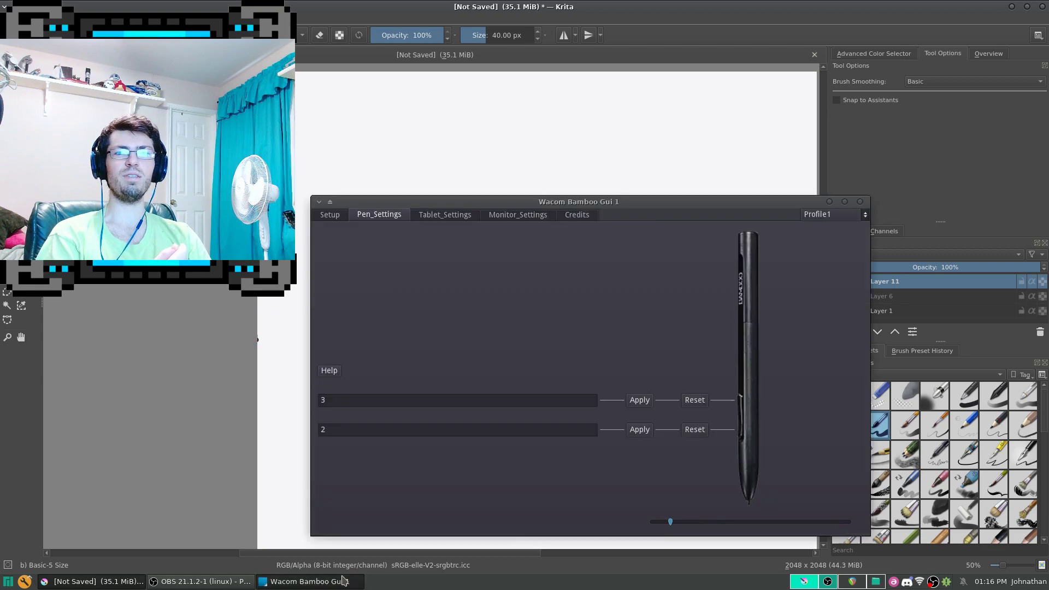
click(782, 522)
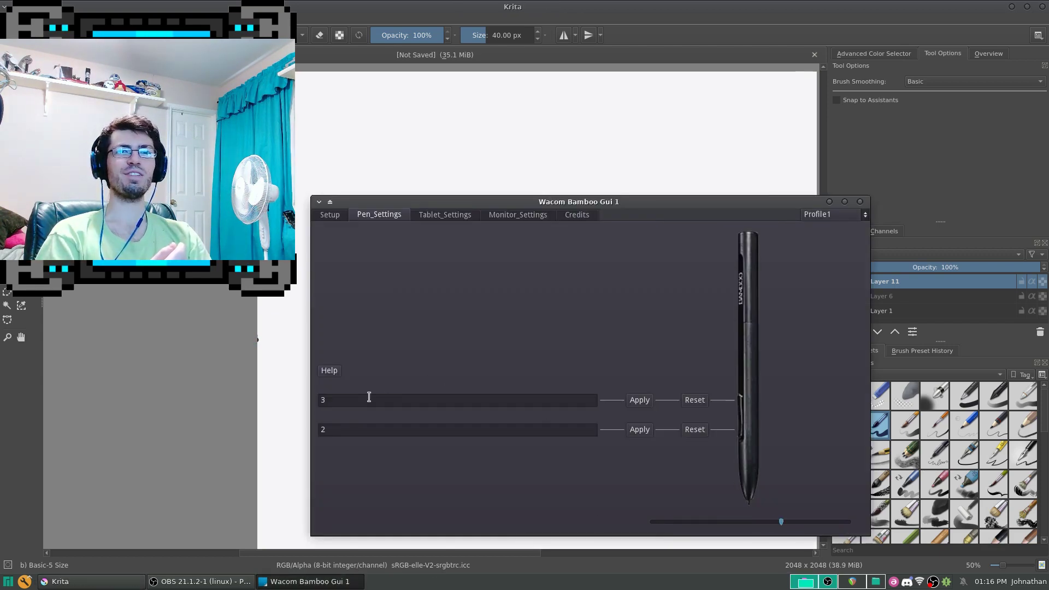
Back in Krita, draw a thin wavy test stroke and a large thick looped stroke.
key(alt+Tab)
mouse_move(347, 313)
mouse_down()
mouse_move(351, 372)
mouse_move(551, 492)
mouse_up()
mouse_move(481, 267)
mouse_down()
mouse_move(559, 234)
mouse_move(735, 464)
mouse_move(673, 469)
mouse_up()
mouse_move(638, 358)
mouse_down()
mouse_move(670, 440)
mouse_move(659, 492)
mouse_up()
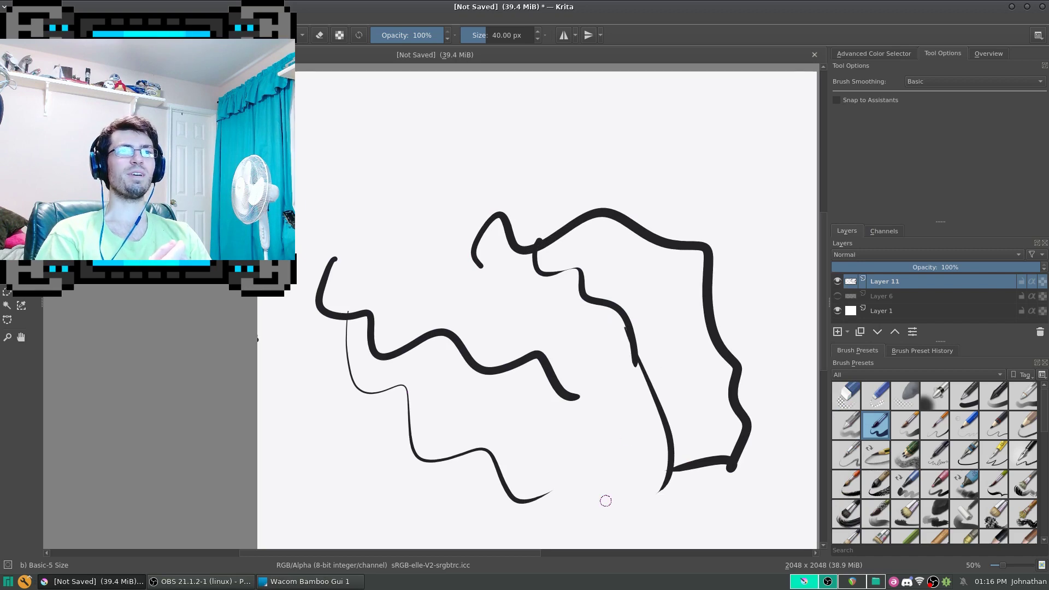
Nudge the tablet settings pen slider right, then change desktop and bring the Godot editor forward.
click(323, 581)
drag(781, 522, 832, 522)
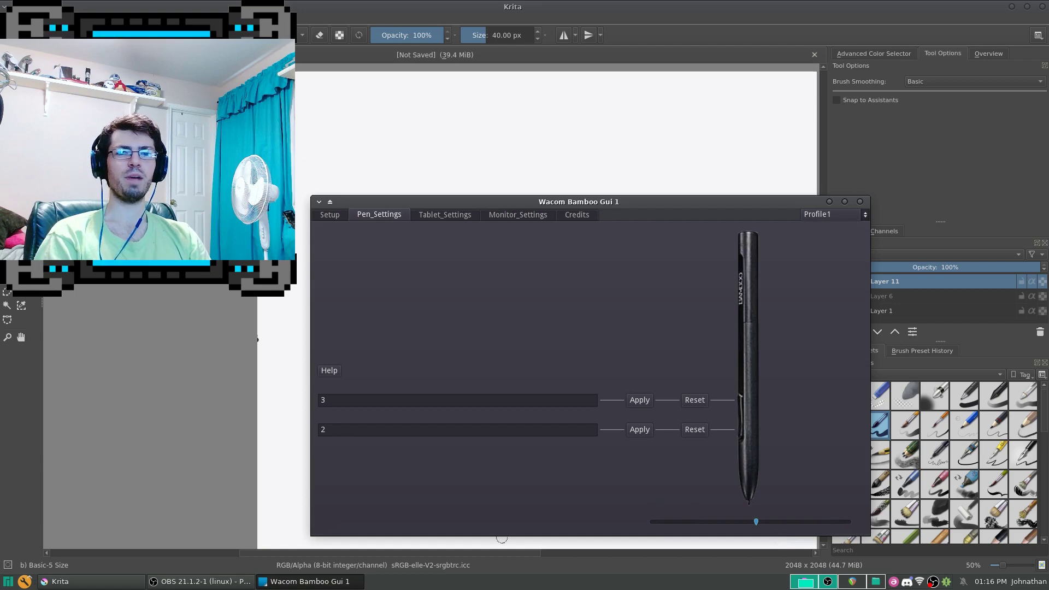
click(856, 584)
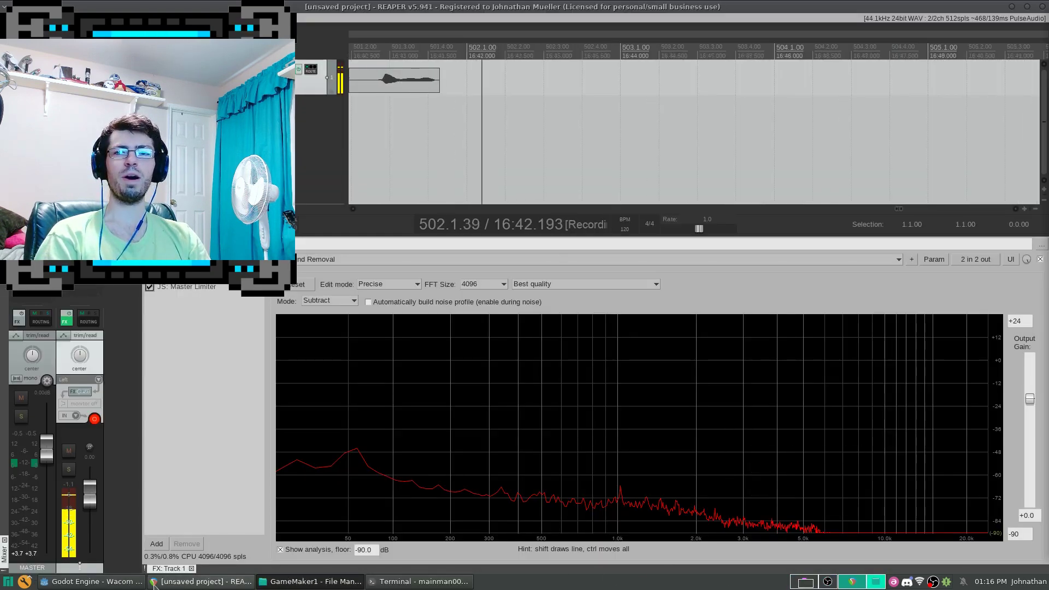
click(201, 581)
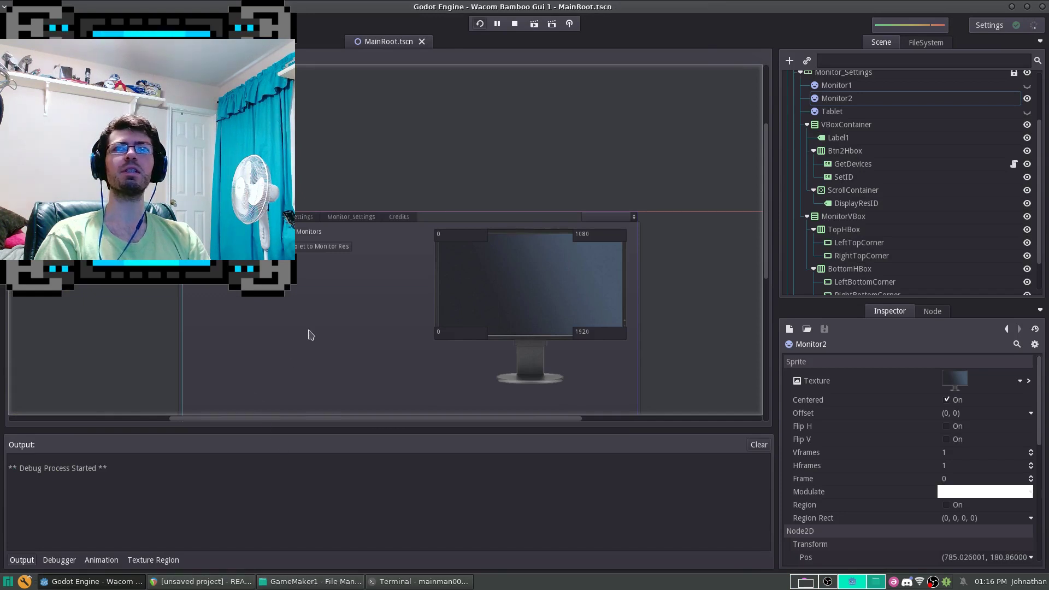
Pan the MainRoot.tscn 2D view to show the settings tabs and the 1920 by 1080 monitor image.
drag(310, 335, 394, 241)
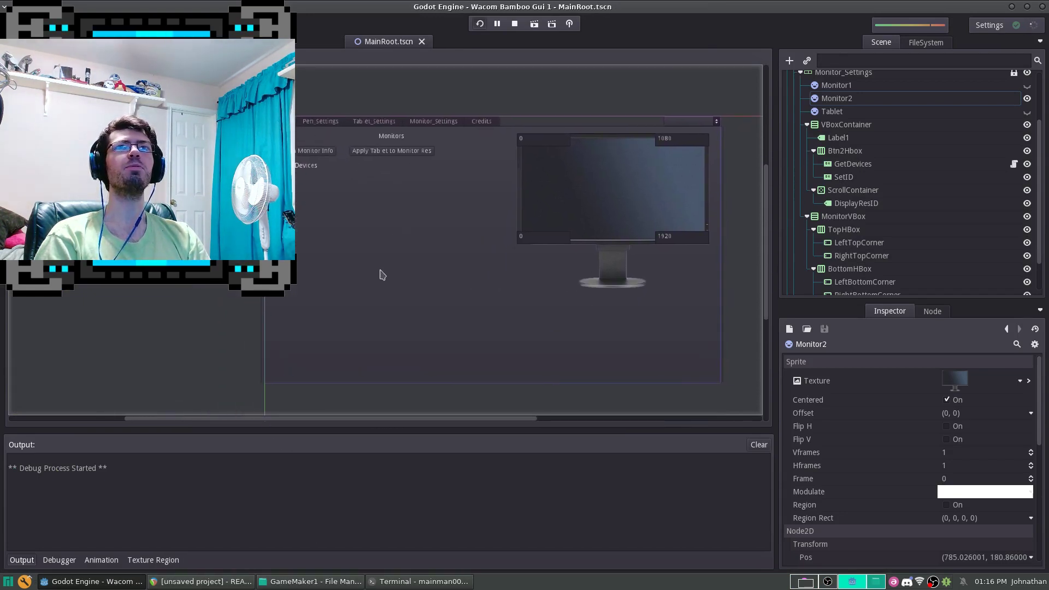
drag(470, 314, 492, 330)
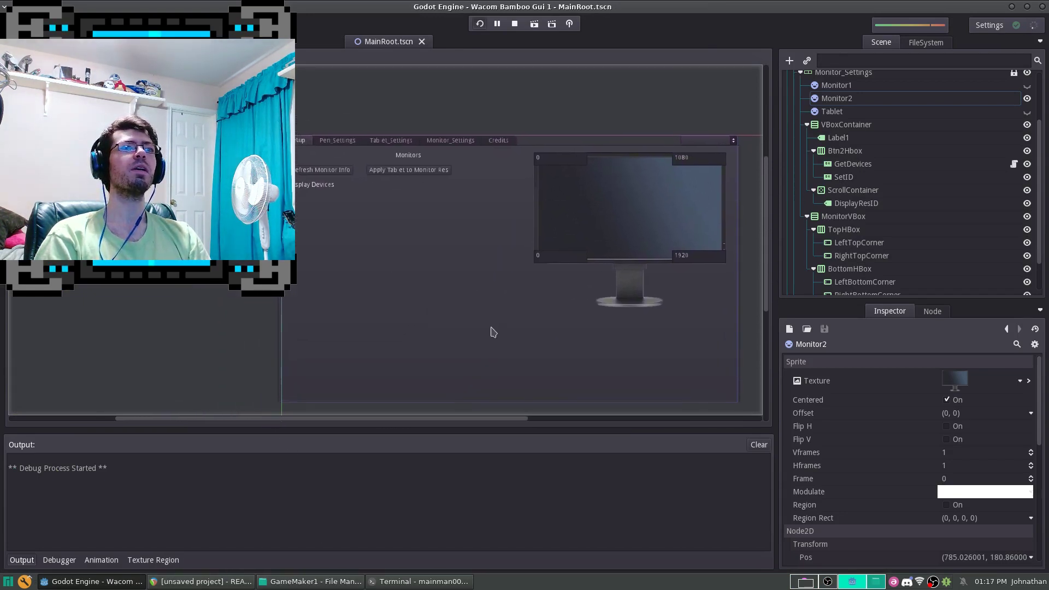